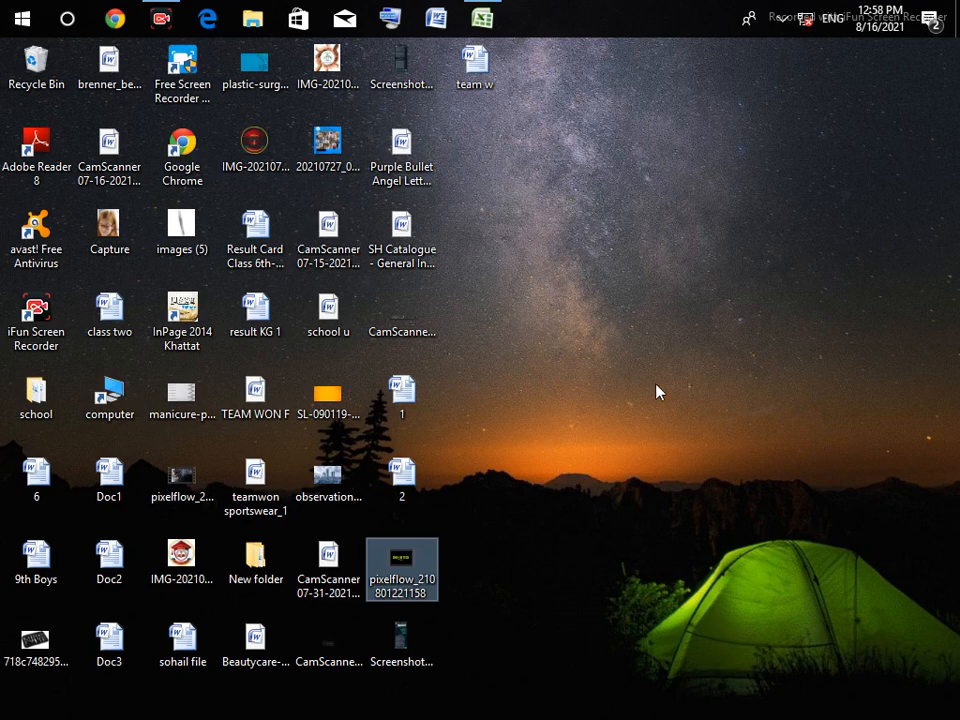
Step: Switch to Excel and create a new blank workbook
click(490, 24)
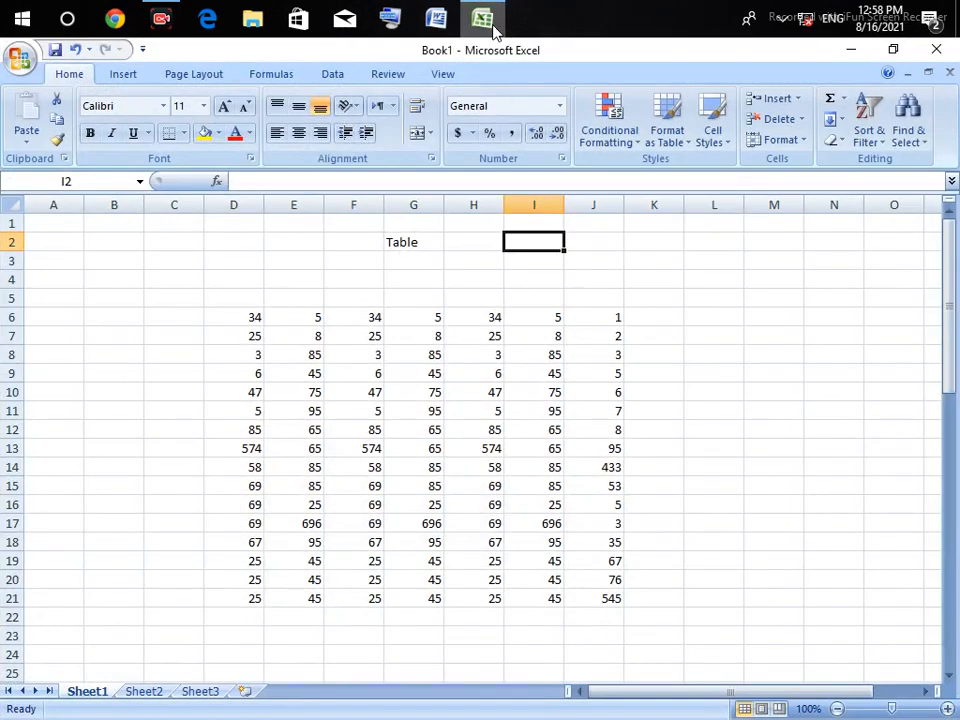
key(ctrl+n)
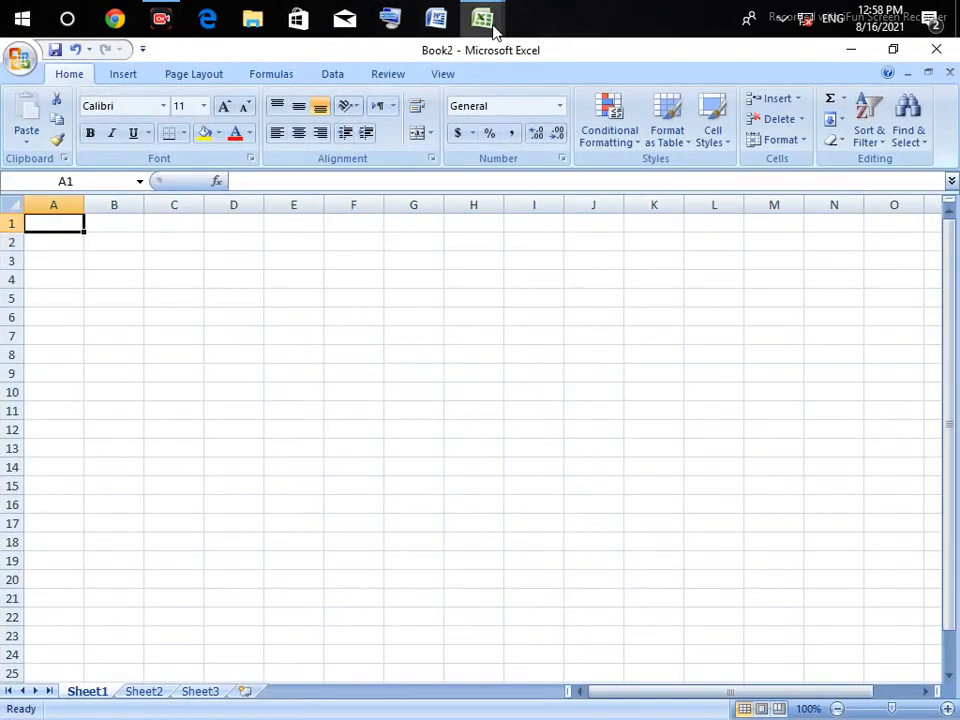
click(312, 320)
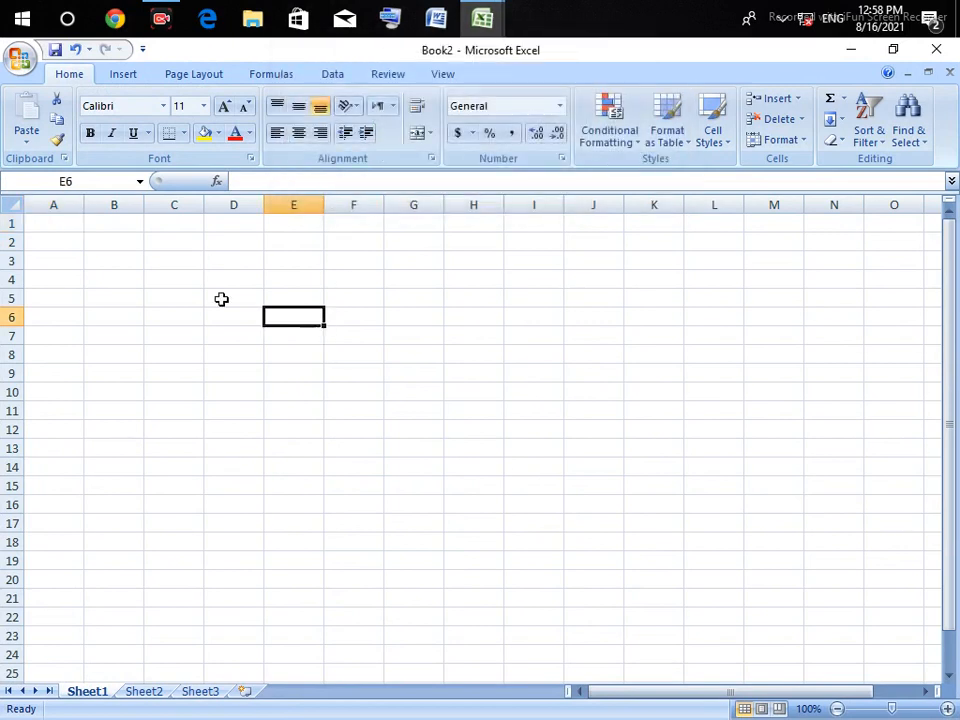
Step: Enter 7 in cell B4, 8 in B5 and 8 in C5
click(137, 279)
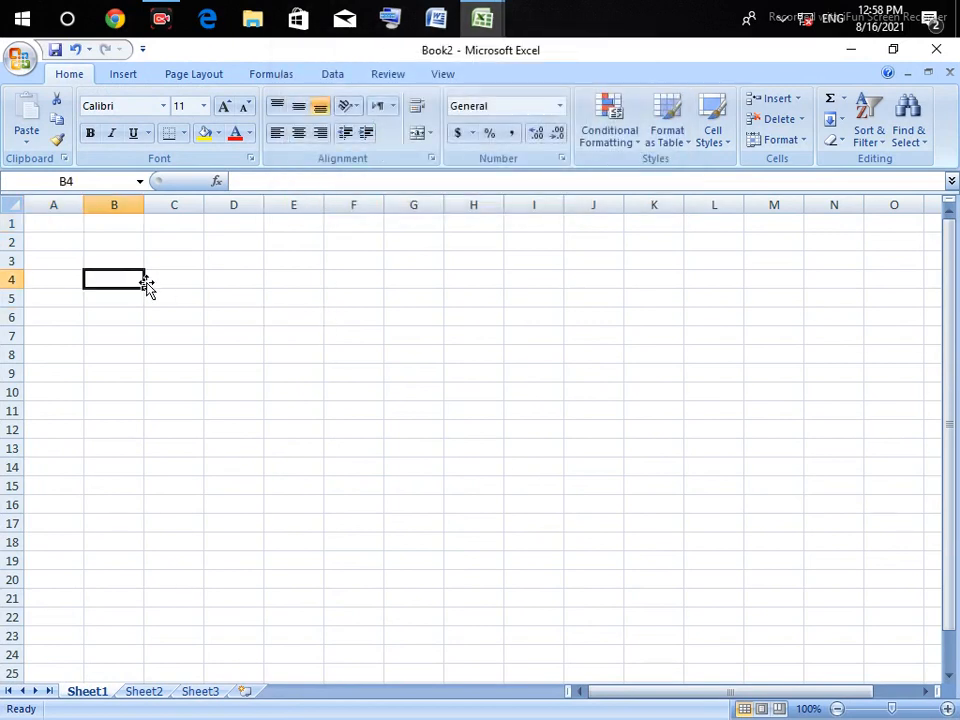
text(7)
key(Return)
text(8)
key(Tab)
text(8)
key(Return)
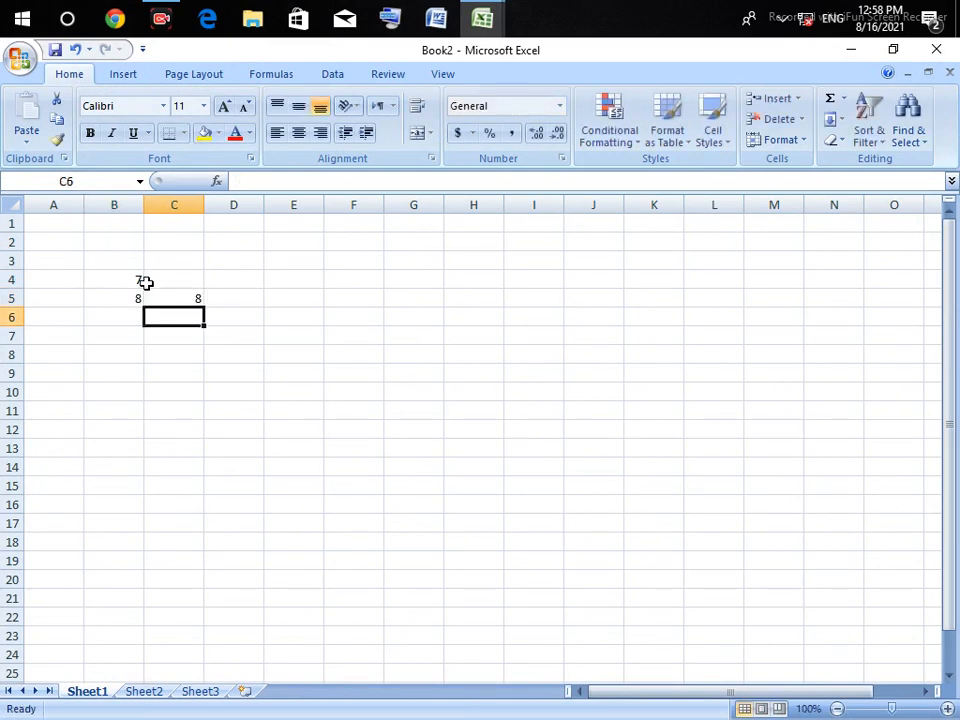
Step: Continue column B with the values 78, 979 and 80 in cells B6 to B8
key(Left)
text(78)
key(Return)
text(979)
key(Return)
text(80)
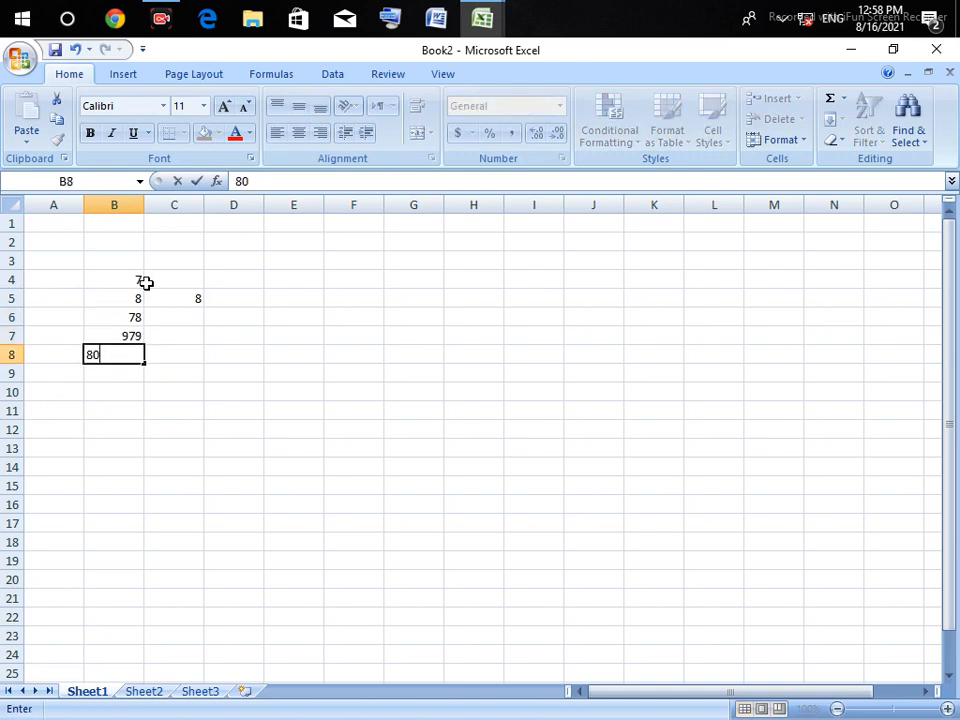
key(Return)
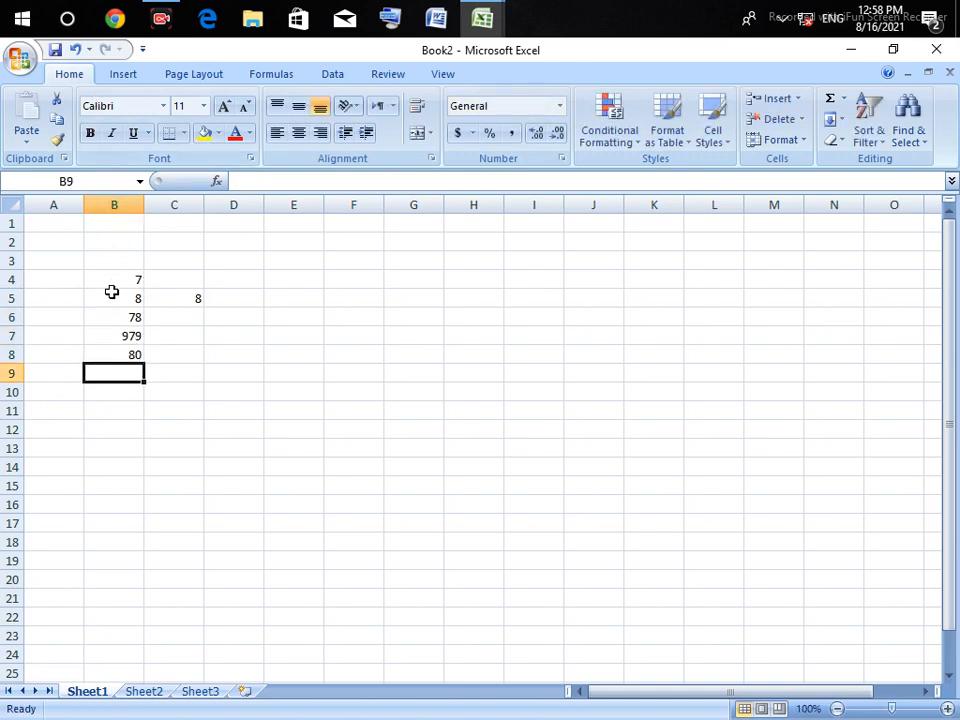
Step: Select B4:B8 and add the minimum in B9 and the maximum in B10 below the numbers
drag(101, 276, 132, 355)
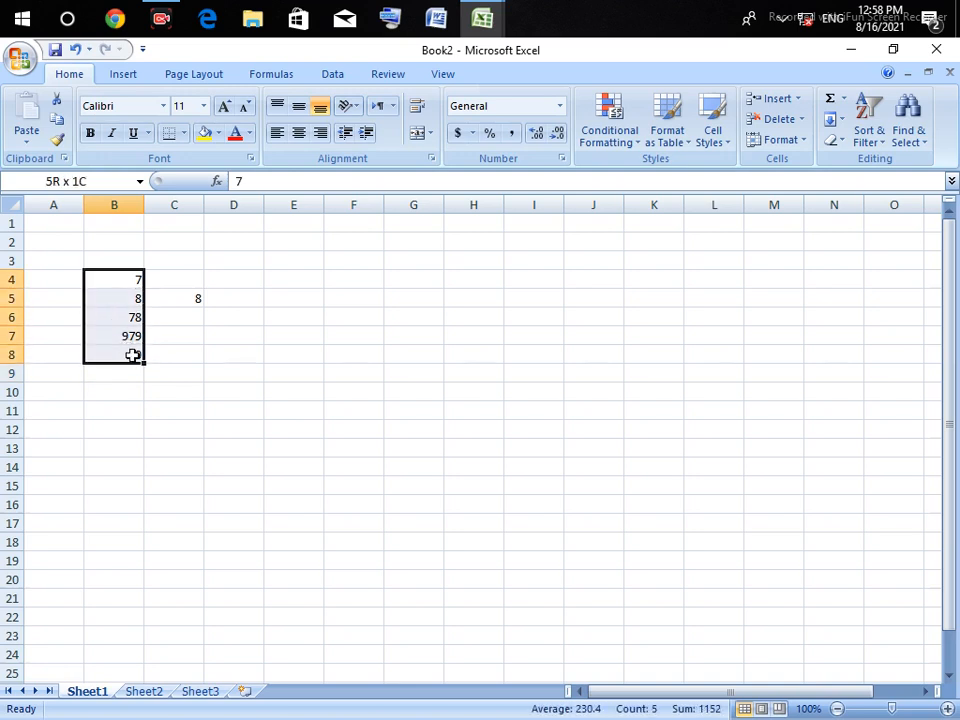
click(843, 98)
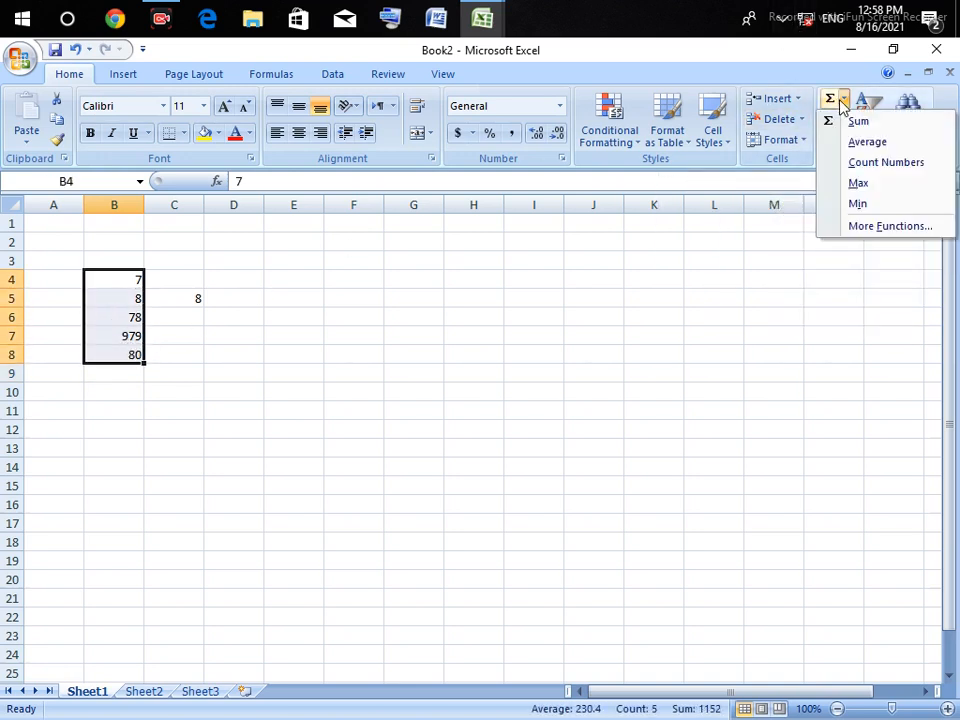
click(857, 203)
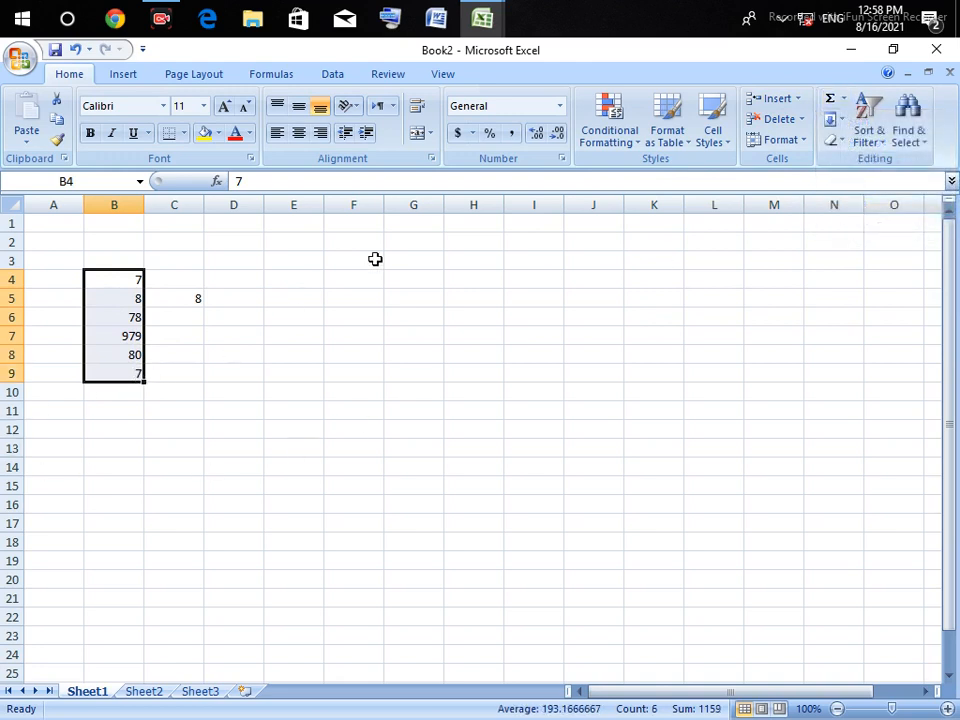
click(843, 98)
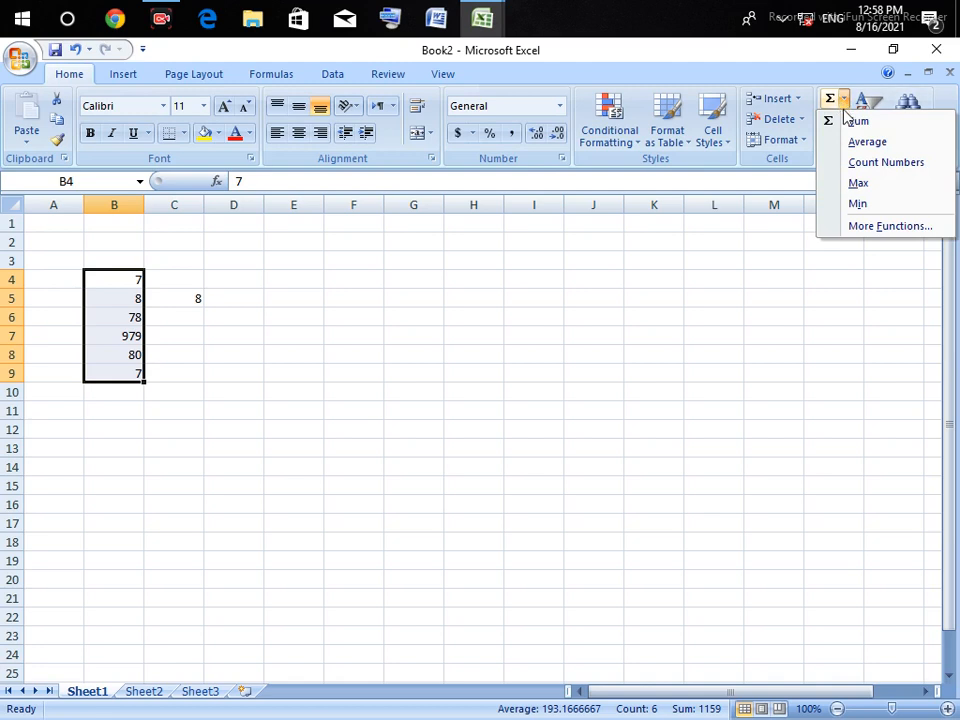
click(857, 183)
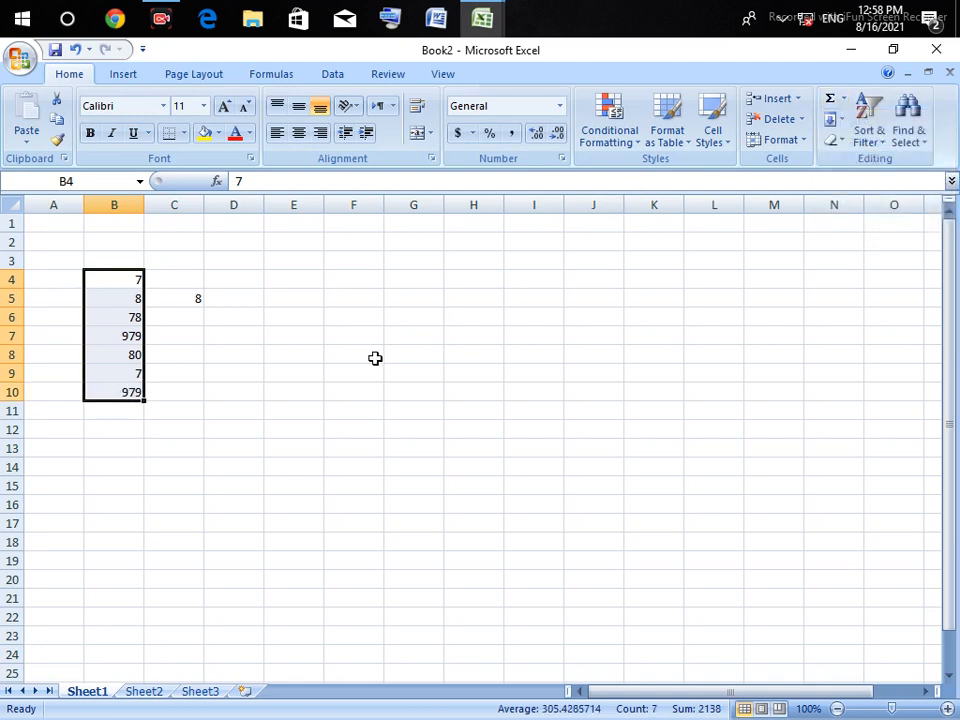
Step: Add a Sum in B11 and an Average in B12 beneath the selected numbers in column B
click(843, 98)
click(855, 124)
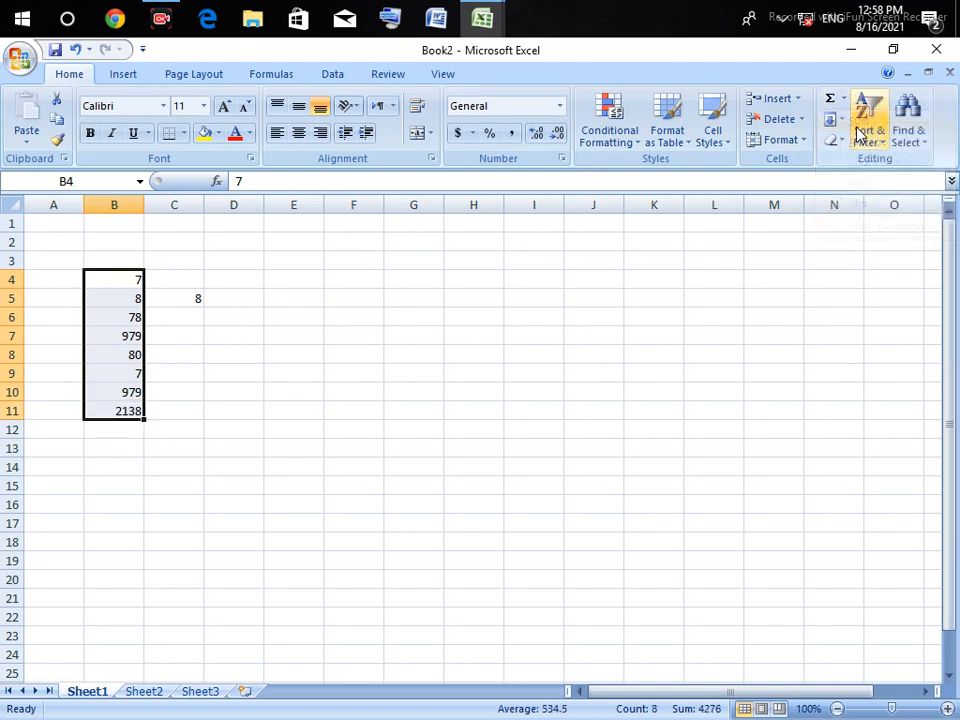
click(843, 98)
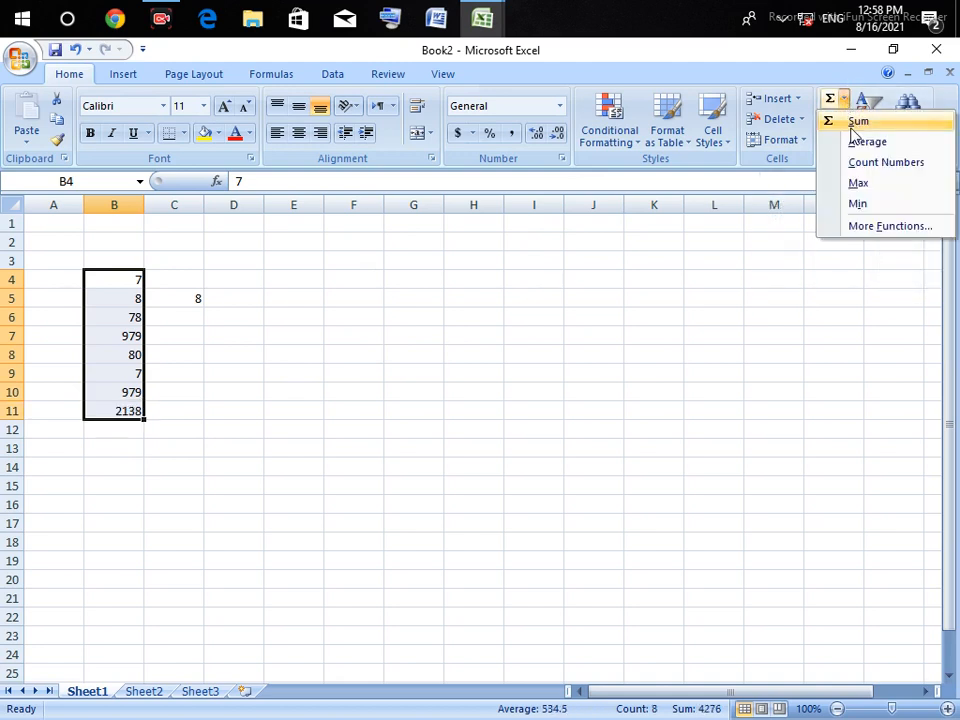
click(856, 143)
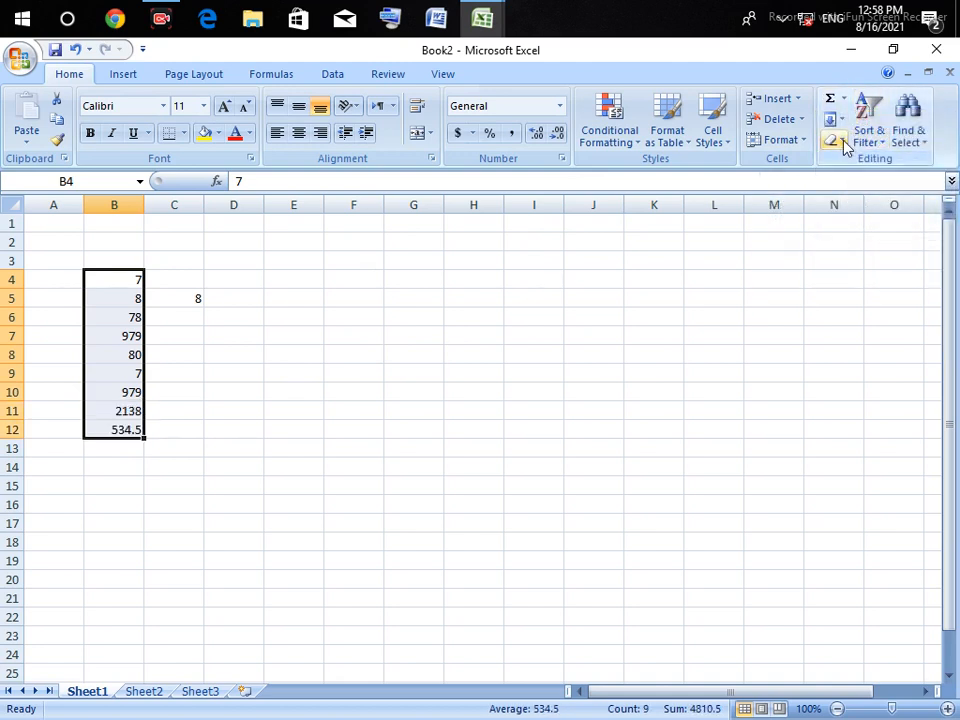
Step: Append two more Sum results in B13 and B14 and a Count Numbers result in B15
click(834, 99)
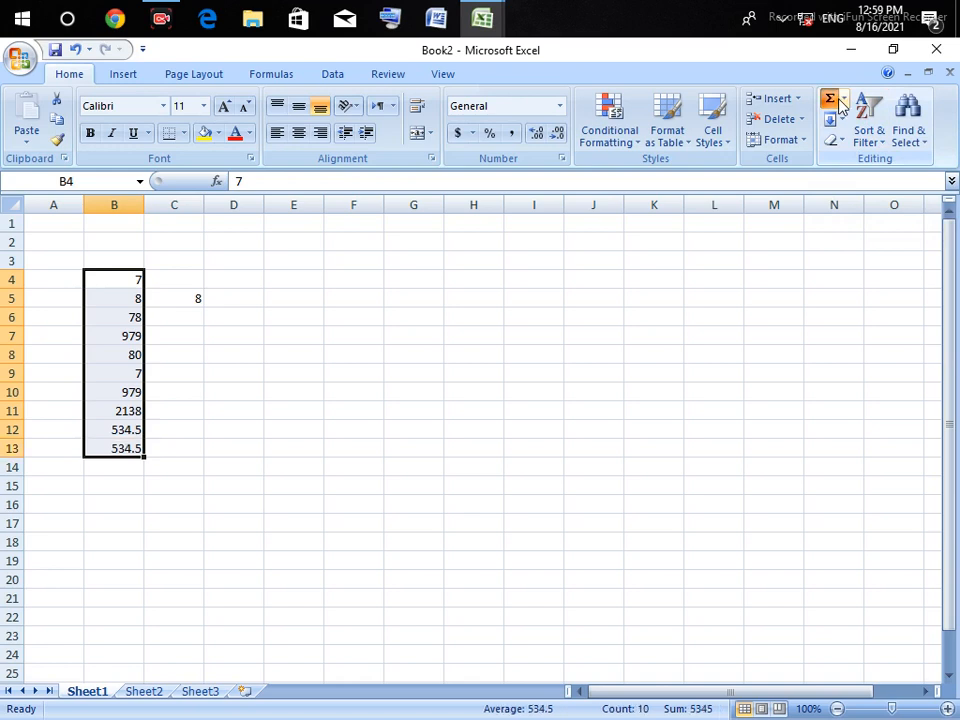
click(834, 99)
click(846, 100)
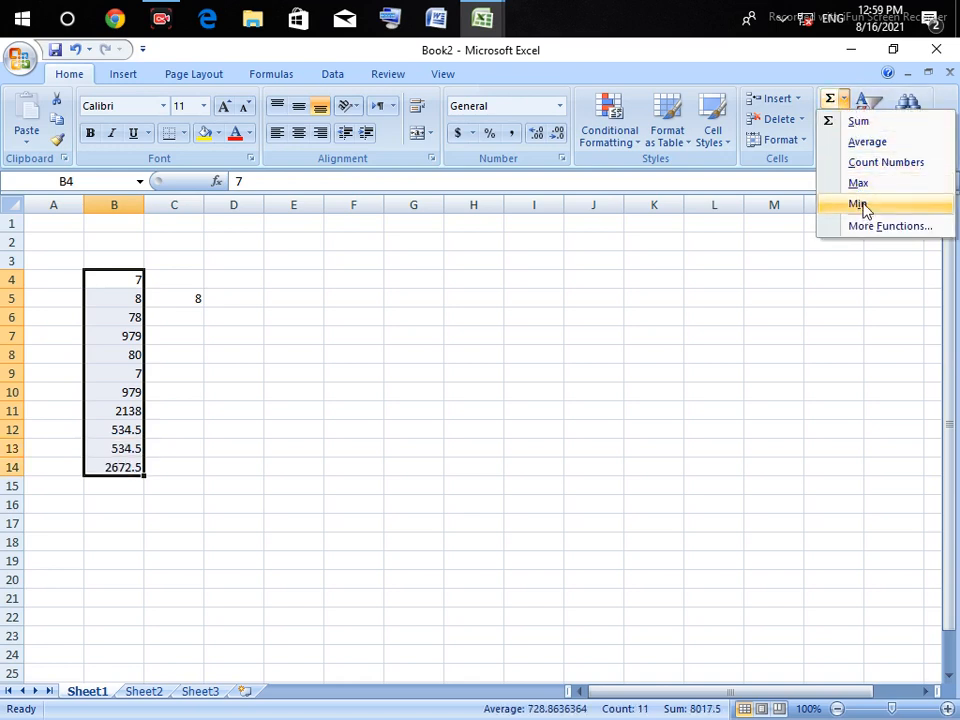
click(876, 162)
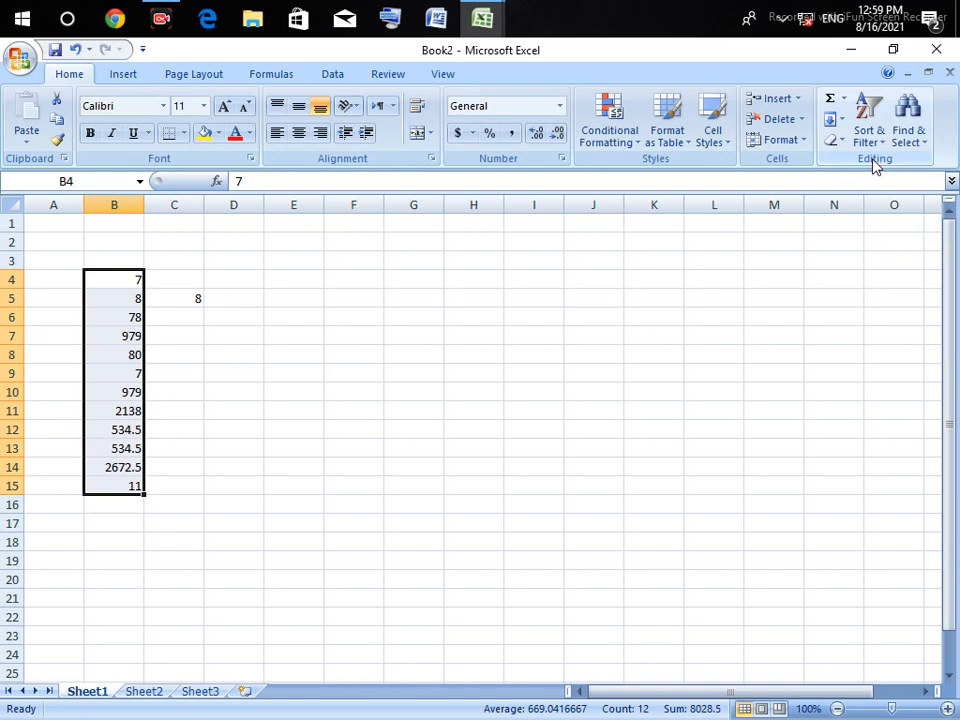
Step: Clear the value in cell B4
key(BackSpace)
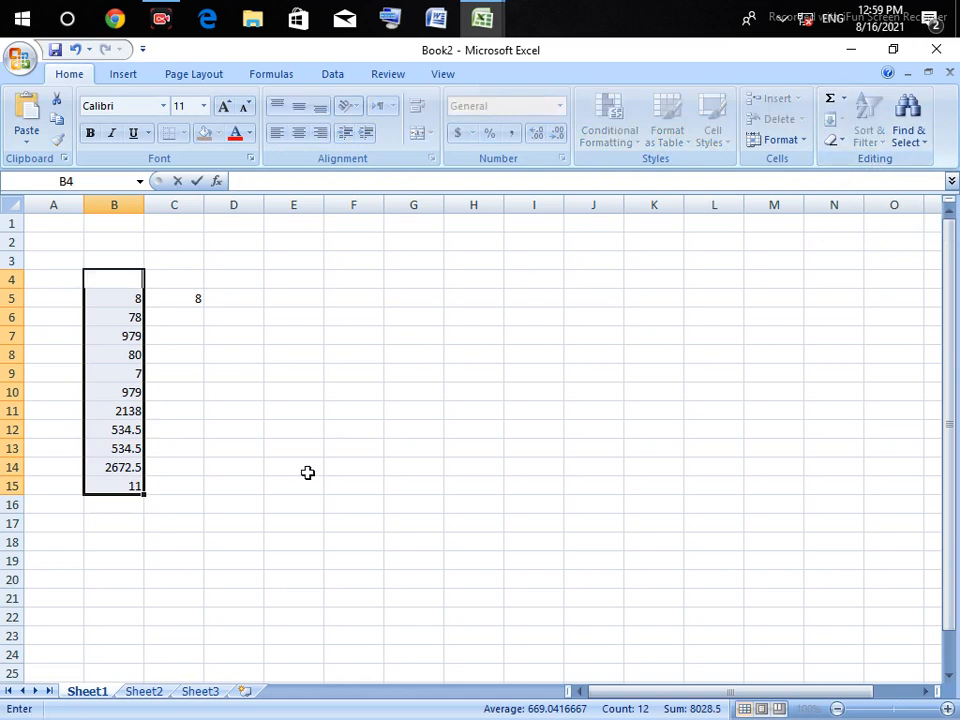
click(207, 378)
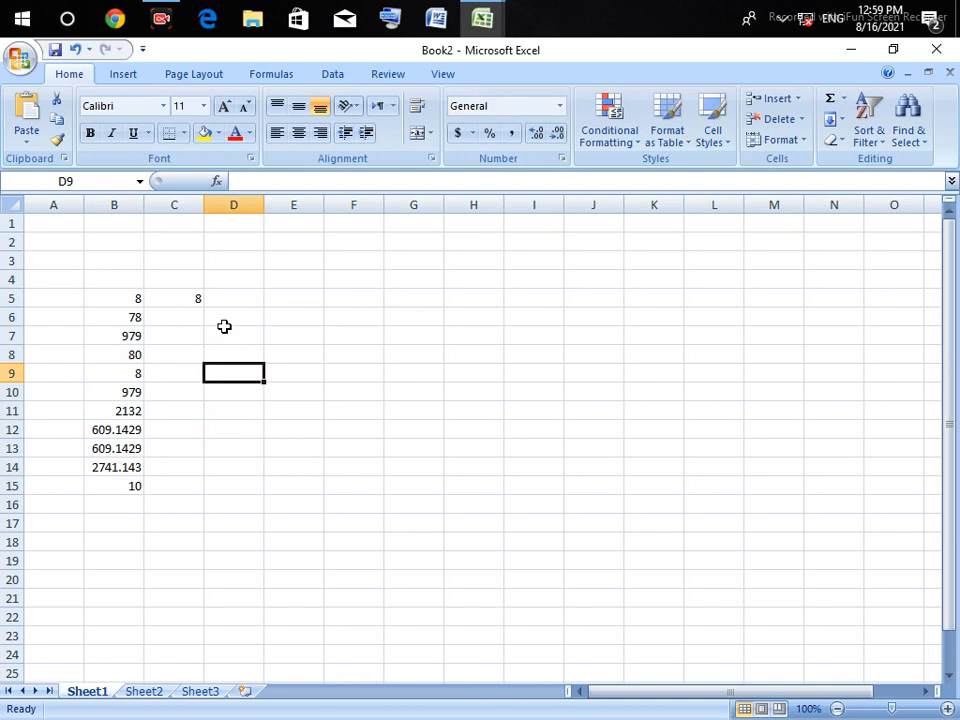
key(Up)
text(yj)
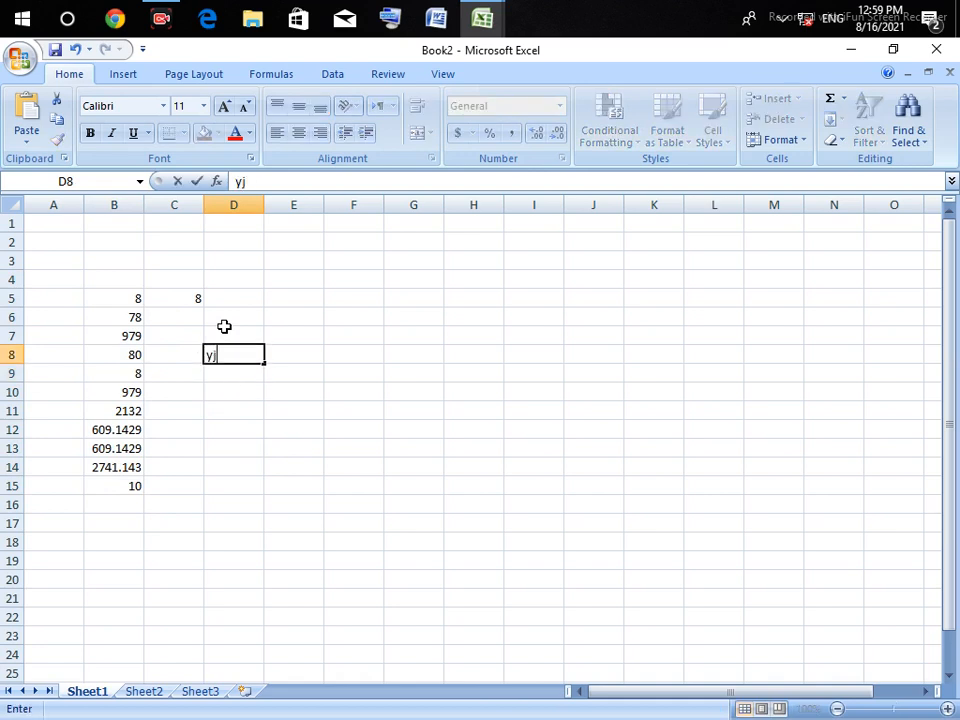
text(hjjjjjjjjjjjjjjjjjjjjjjjjjjjjjjjjjjjjjjjjjjjjjjjjjjjjj)
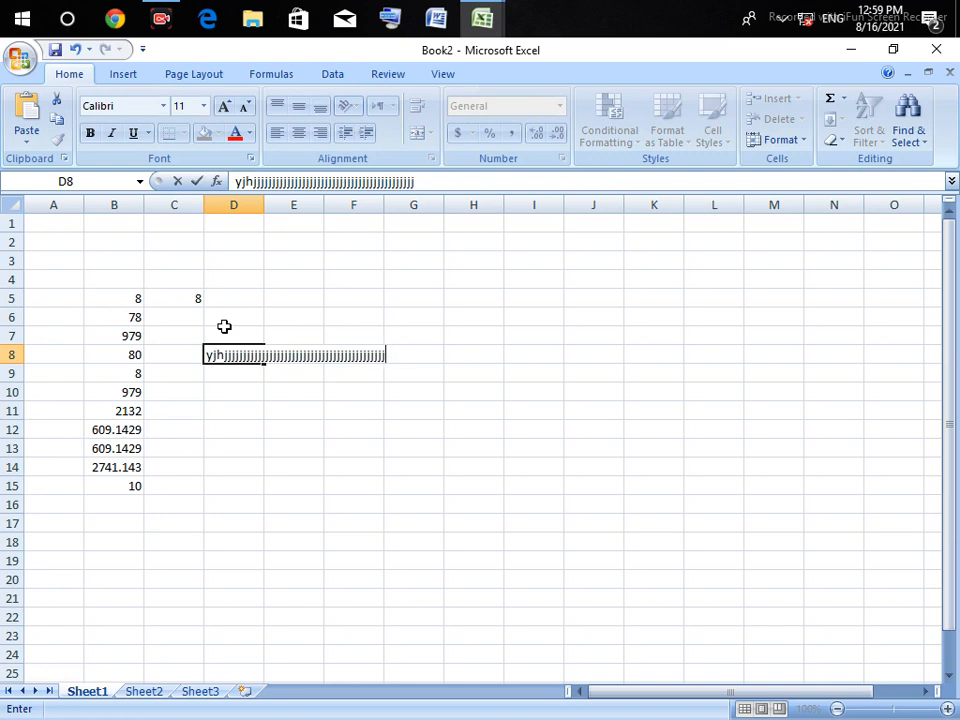
key(BackSpace)
key(BackSpace)
key(BackSpace)
key(BackSpace)
key(BackSpace)
key(BackSpace)
key(BackSpace)
key(BackSpace)
key(BackSpace)
key(BackSpace)
key(BackSpace)
key(BackSpace)
key(BackSpace)
key(BackSpace)
key(BackSpace)
key(BackSpace)
key(BackSpace)
key(BackSpace)
key(BackSpace)
key(BackSpace)
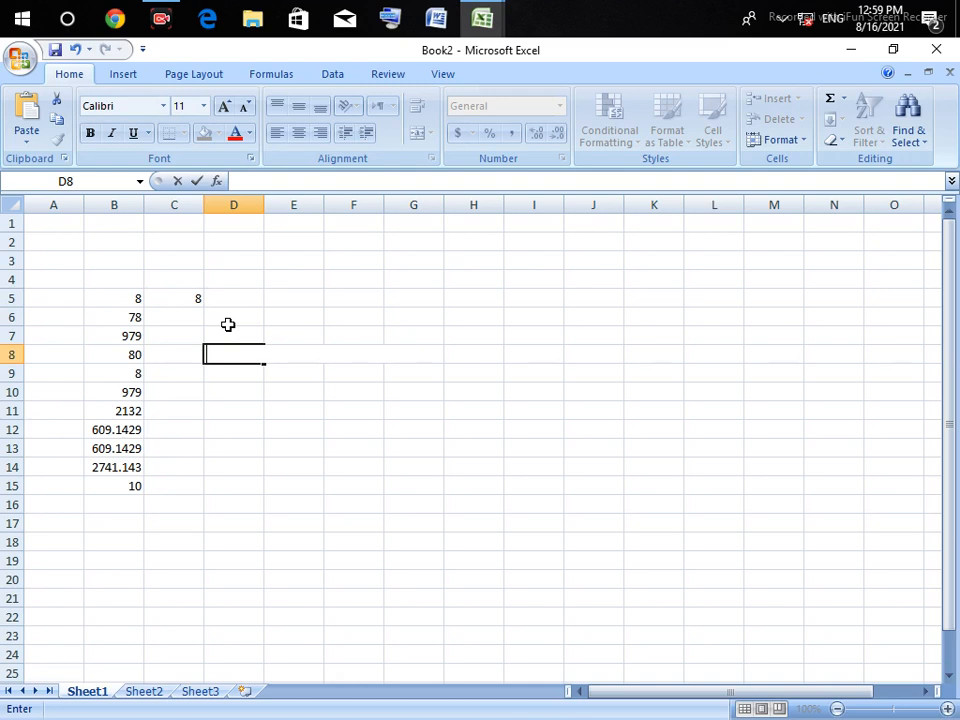
Step: Enter a sentence in cell D8 made of "the", a person's first name and "are the teacher id"
text(he shoaib are)
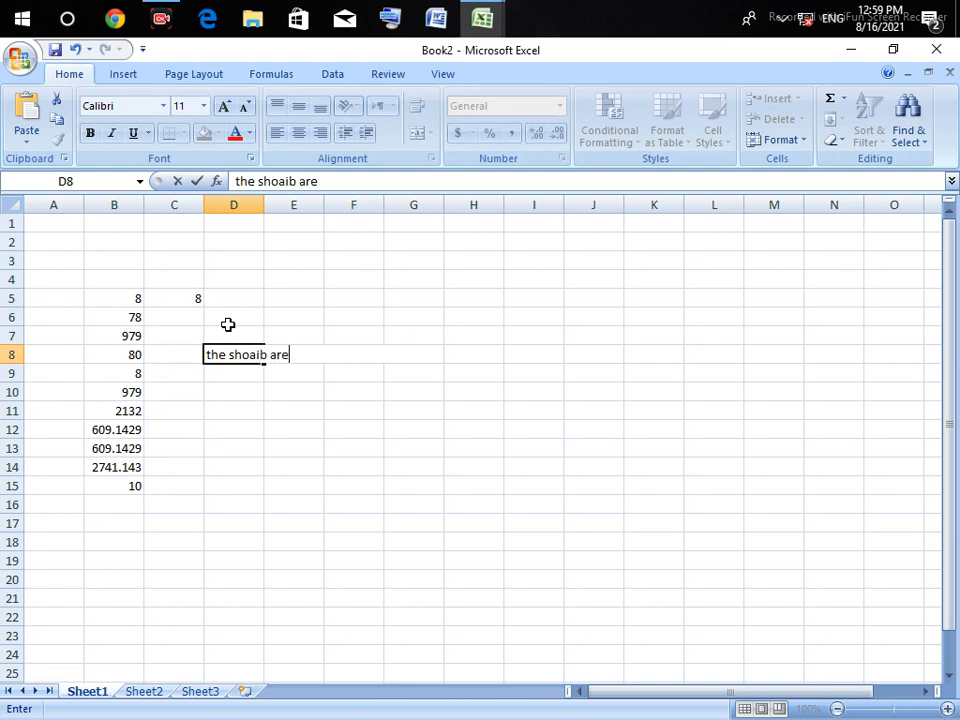
text( the teacher gh)
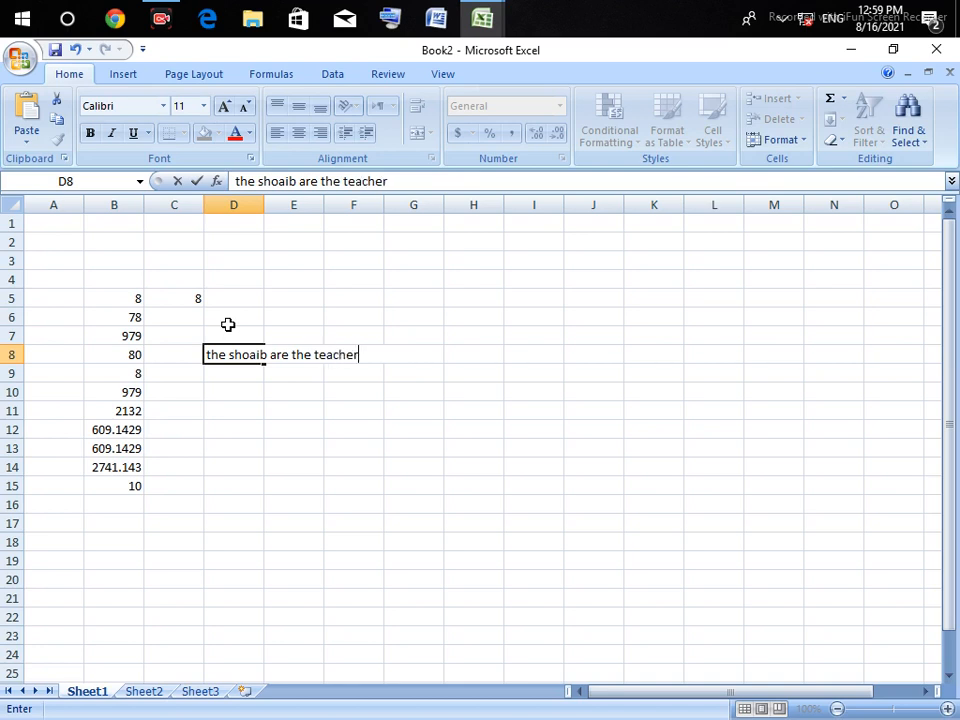
key(BackSpace)
key(BackSpace)
text(id)
click(282, 485)
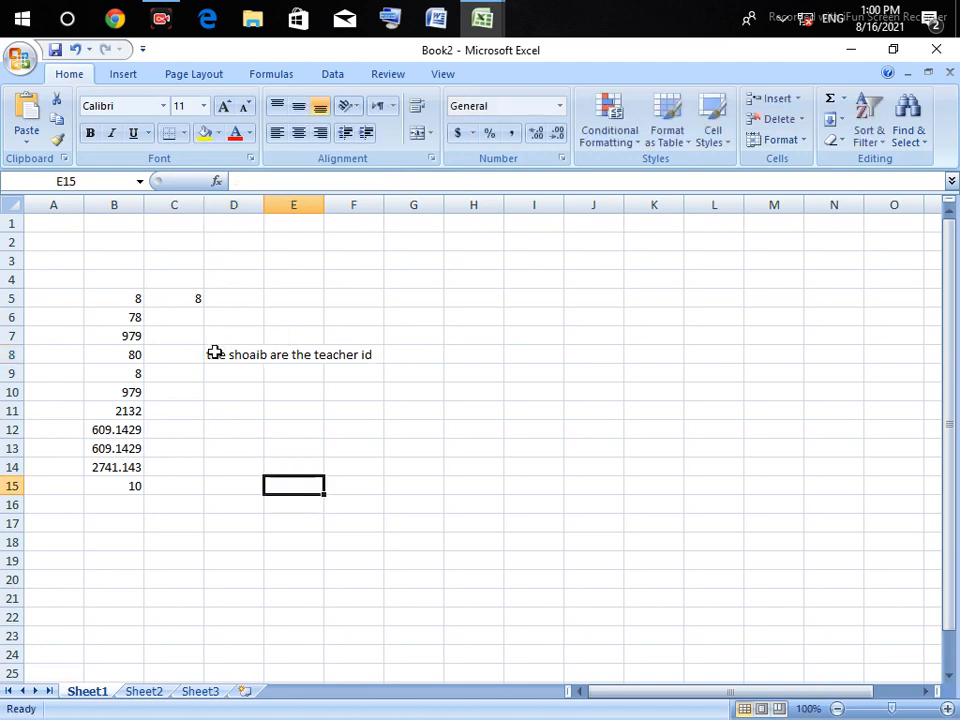
drag(213, 353, 388, 353)
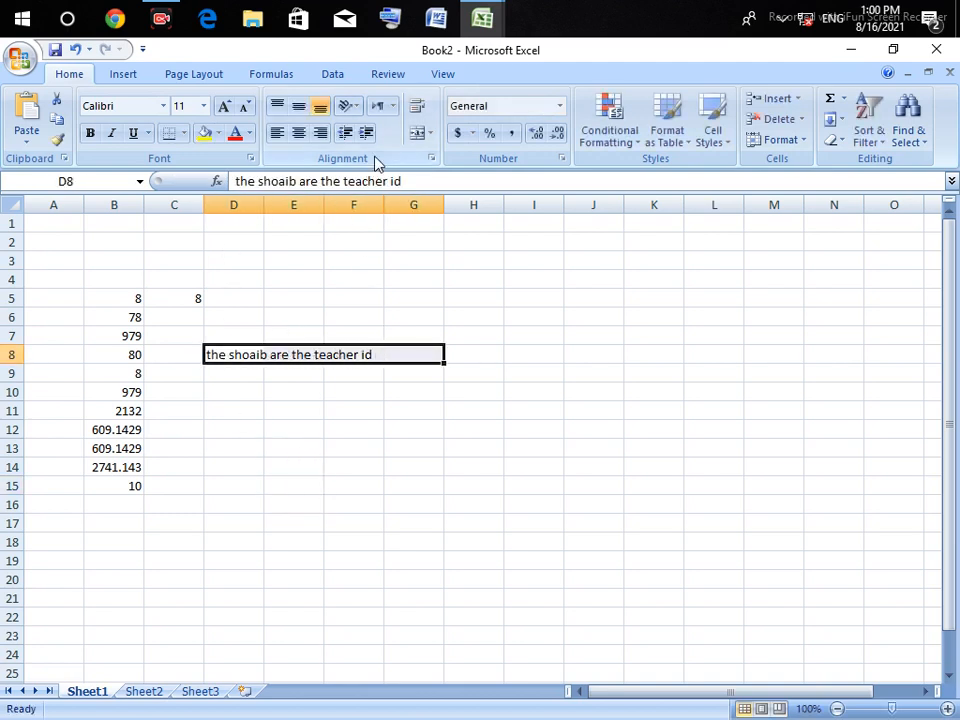
right_click(396, 368)
click(397, 367)
drag(340, 357, 242, 349)
right_click(245, 354)
key(Escape)
right_click(328, 372)
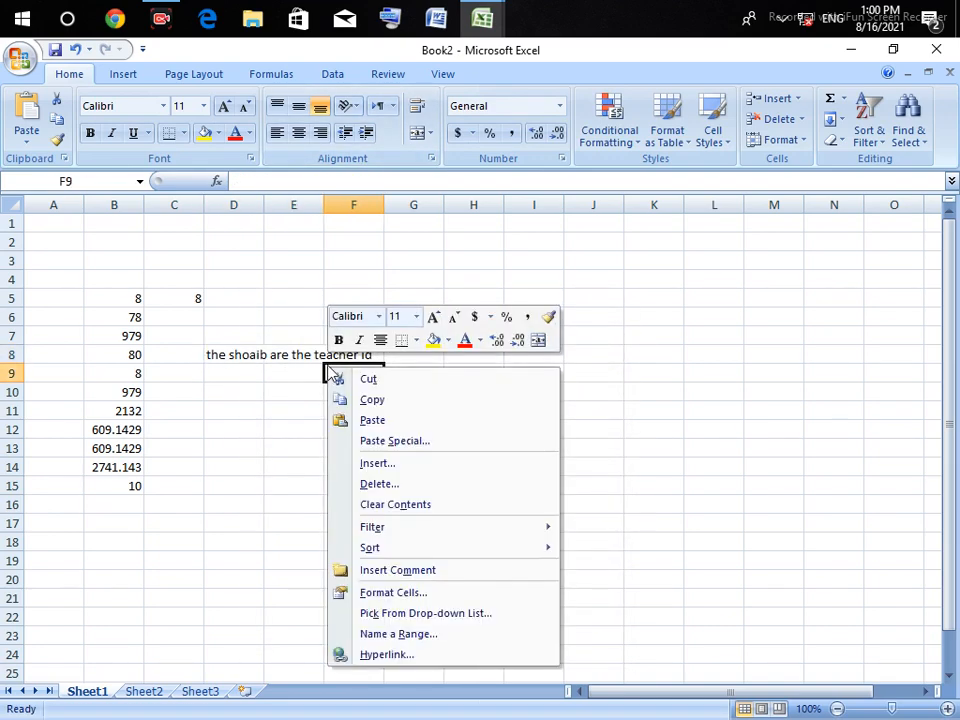
key(Escape)
drag(347, 356, 231, 366)
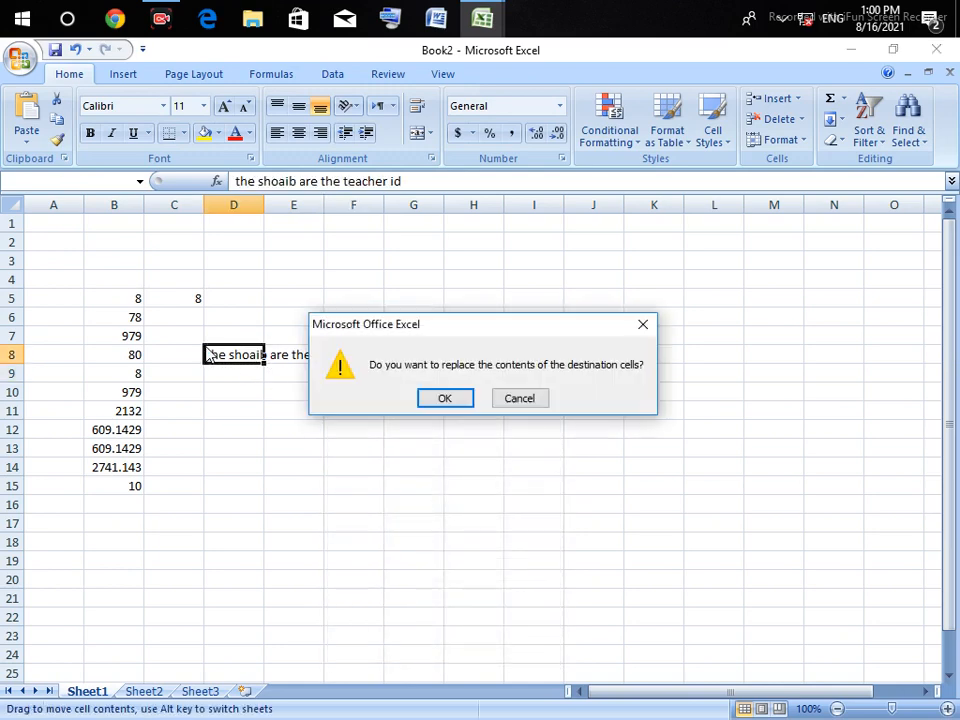
click(541, 399)
Step: Select the range D7:G9 around the sentence and view its Format Cells settings without changing them
drag(219, 339, 383, 368)
right_click(383, 368)
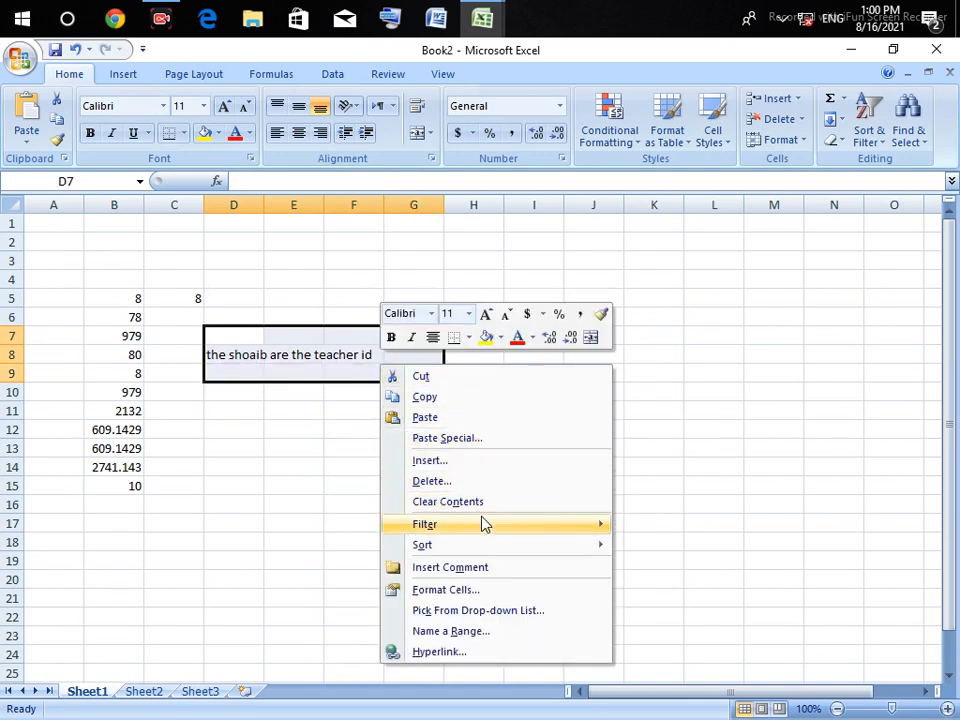
mouse_move(488, 528)
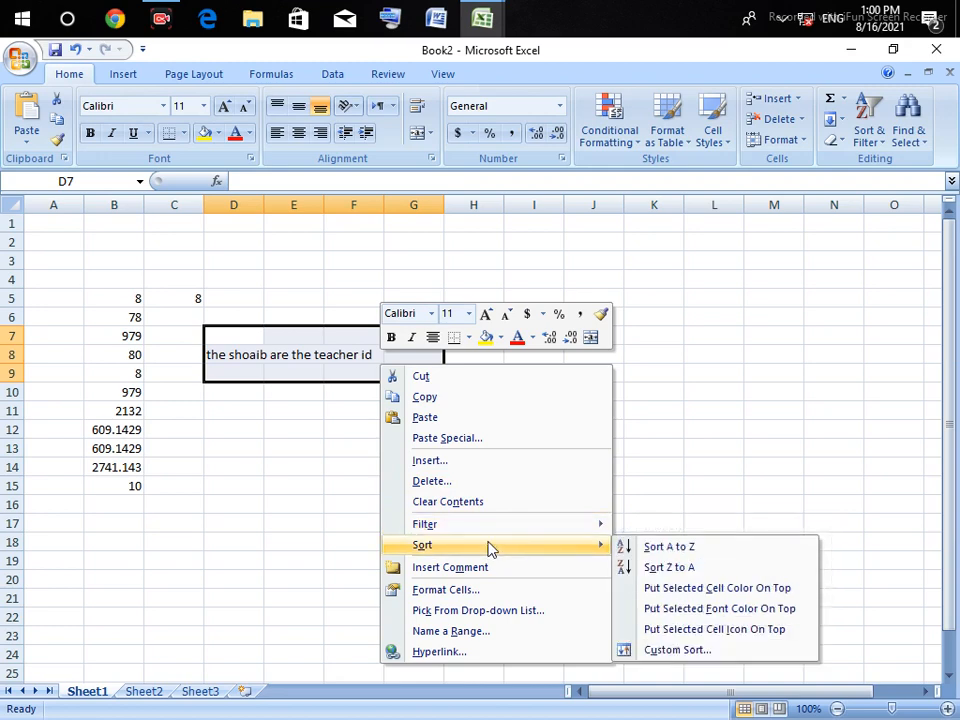
click(468, 591)
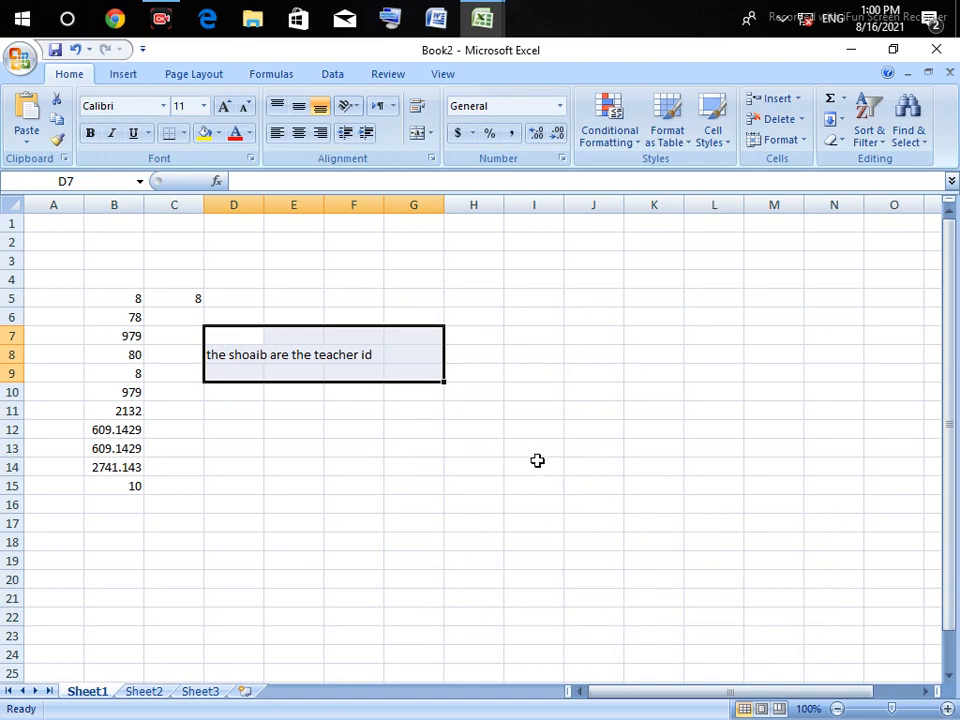
click(684, 297)
click(122, 78)
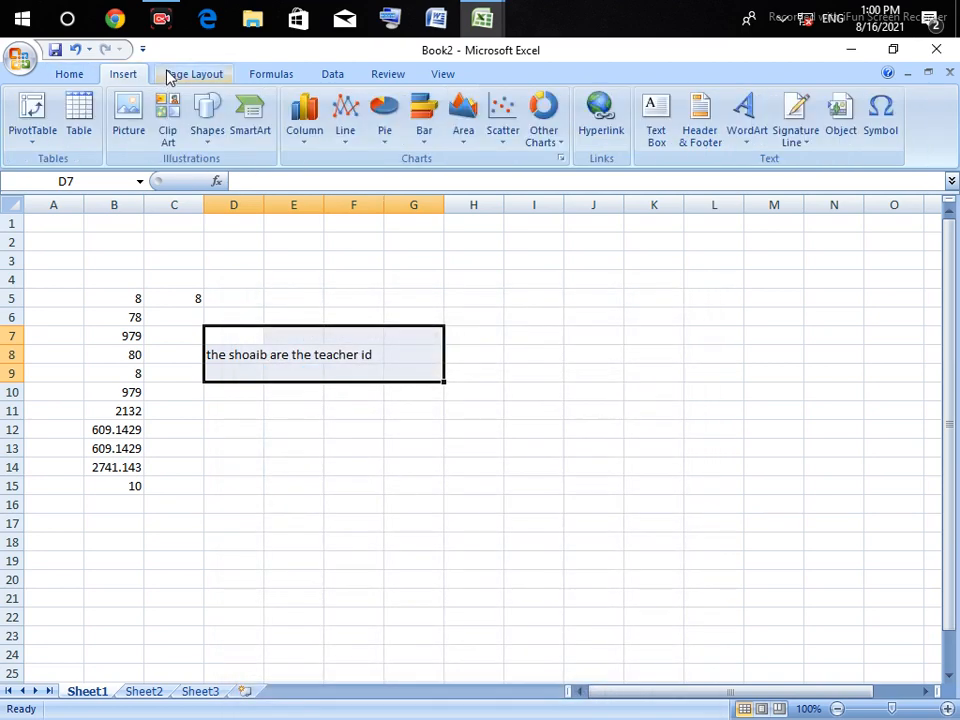
click(175, 77)
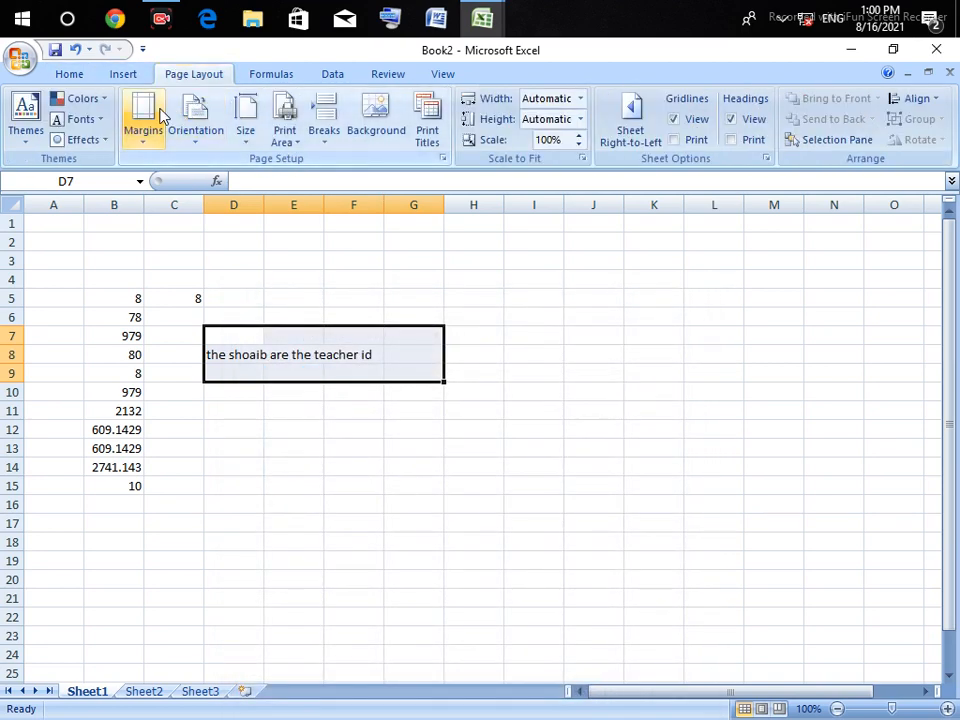
click(262, 75)
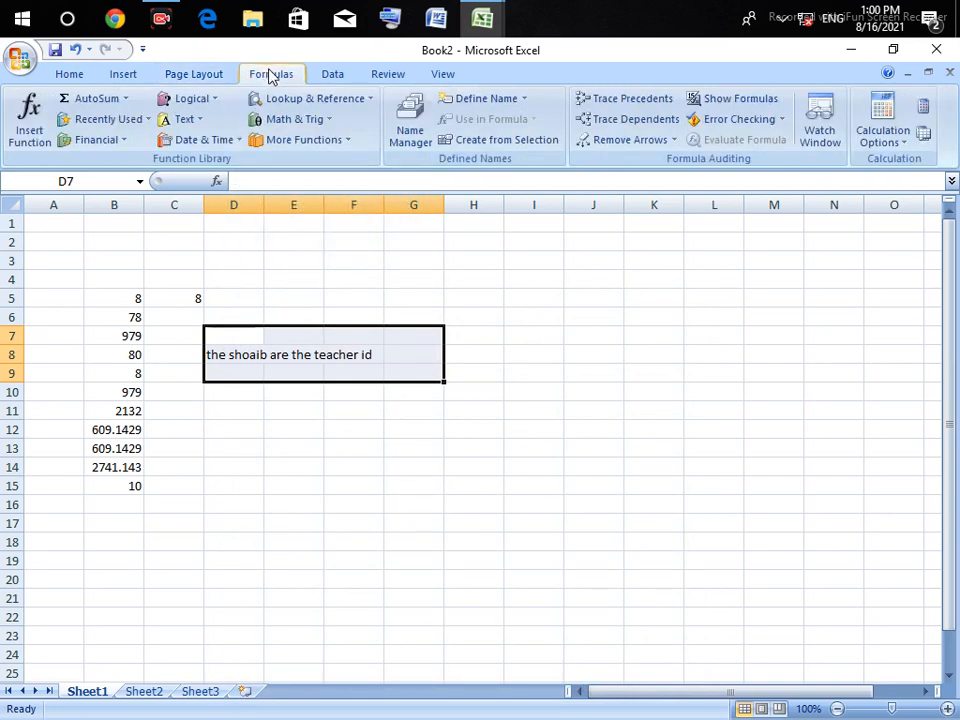
click(318, 78)
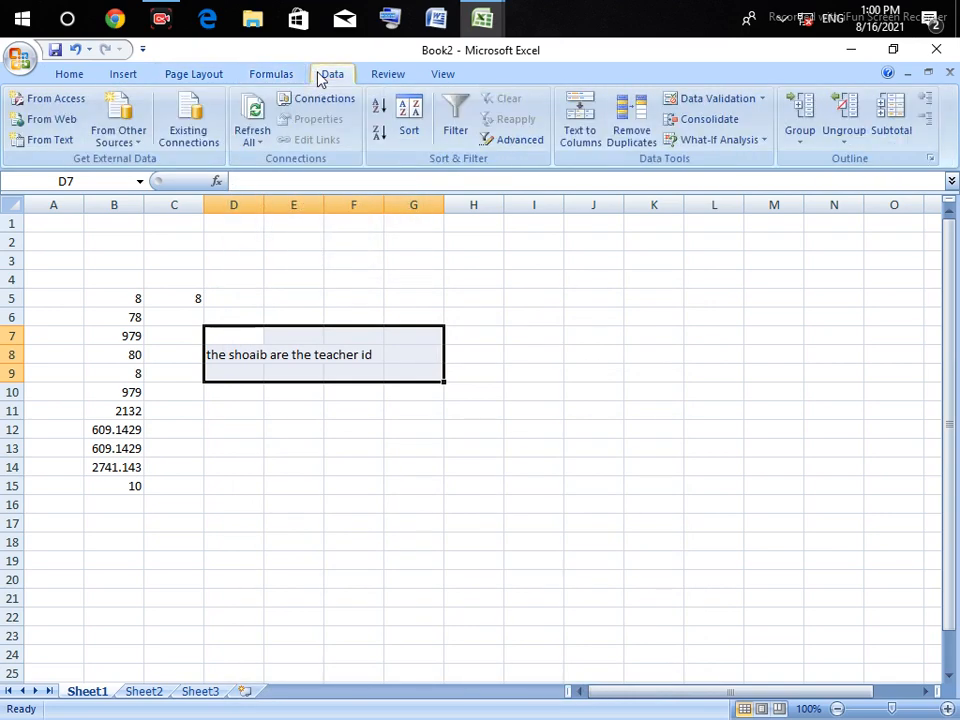
click(380, 74)
Step: Merge and center the range D7:G9 that holds the sentence
click(62, 78)
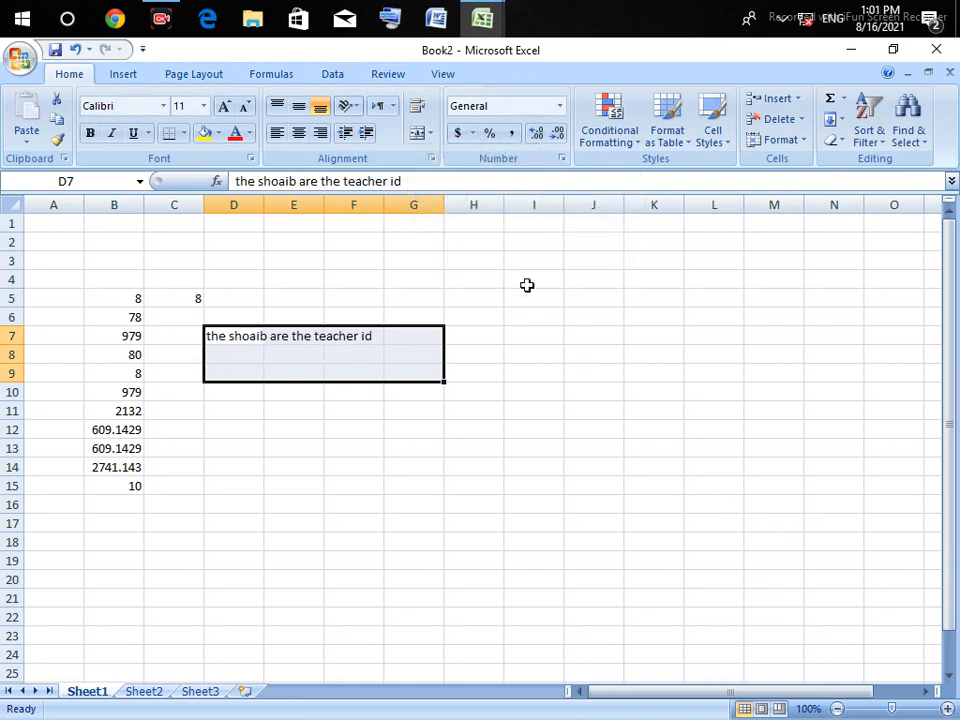
click(429, 135)
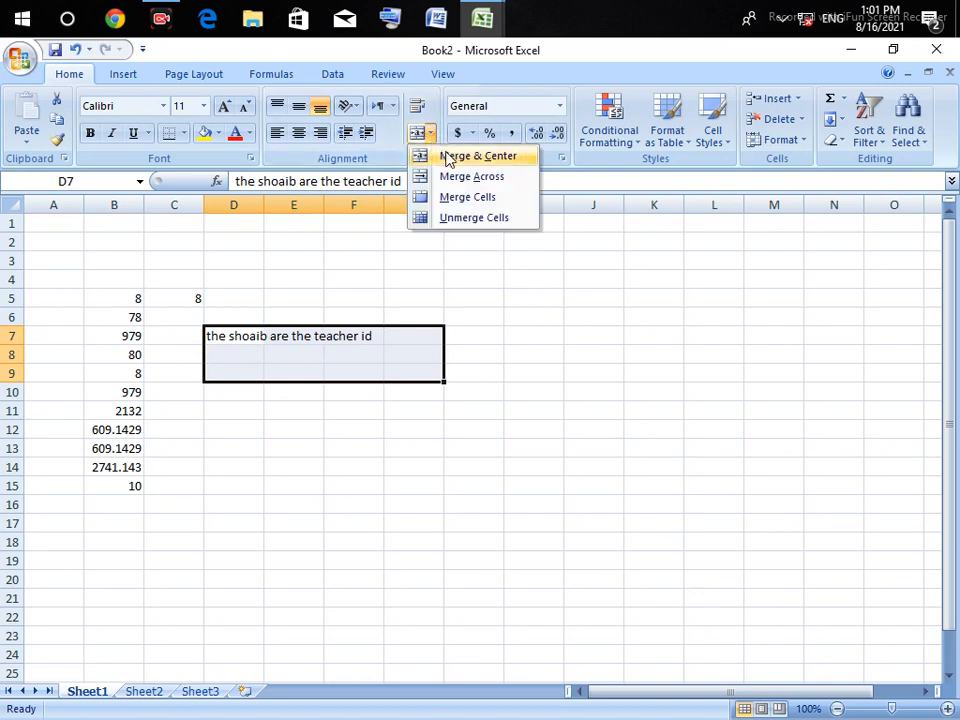
click(447, 158)
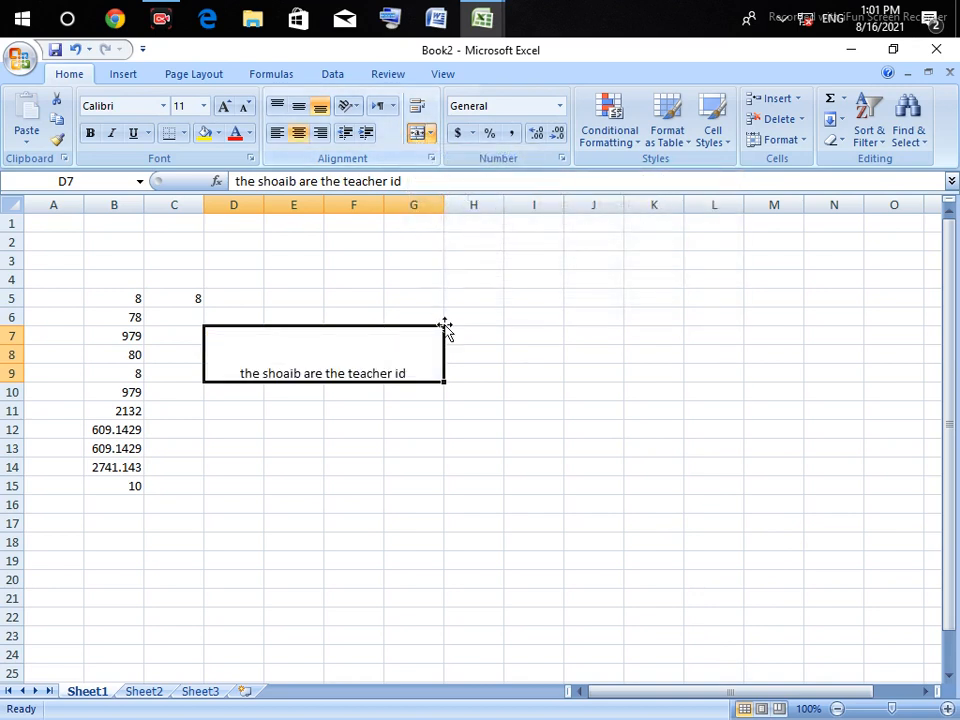
click(452, 335)
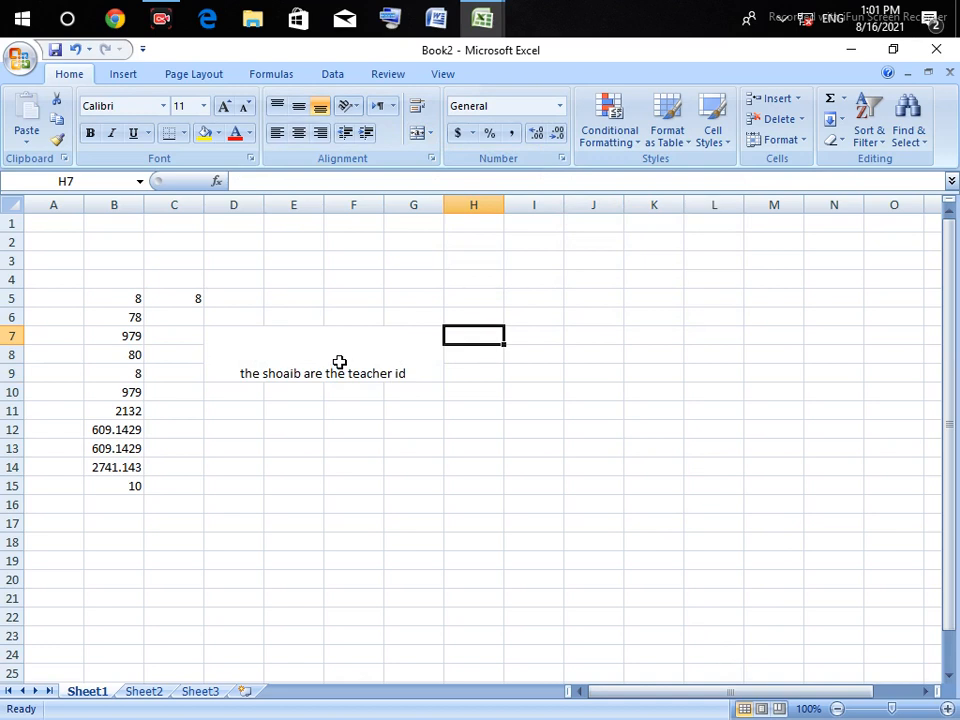
Step: Undo the merge, all the entries made in Book2 and the last entries in column J of Book1, starting from J9
key(ctrl+z)
key(ctrl+z)
key(ctrl+z)
key(ctrl+z)
key(ctrl+z)
key(ctrl+z)
key(ctrl+z)
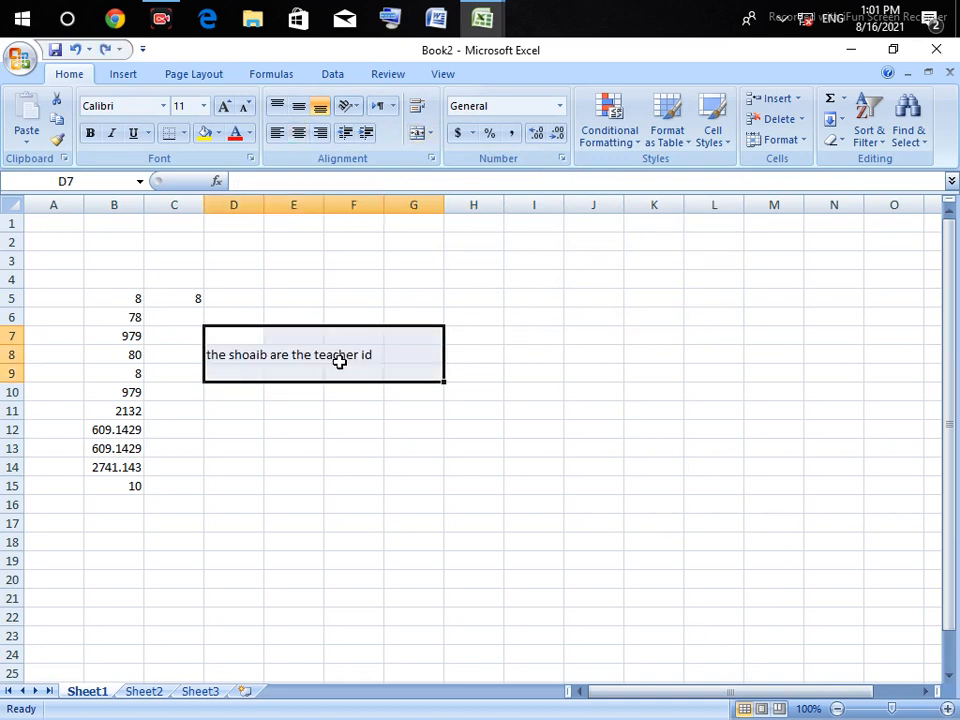
key(ctrl+z)
key(ctrl+z)
key(ctrl+z)
key(ctrl+z)
key(ctrl+z)
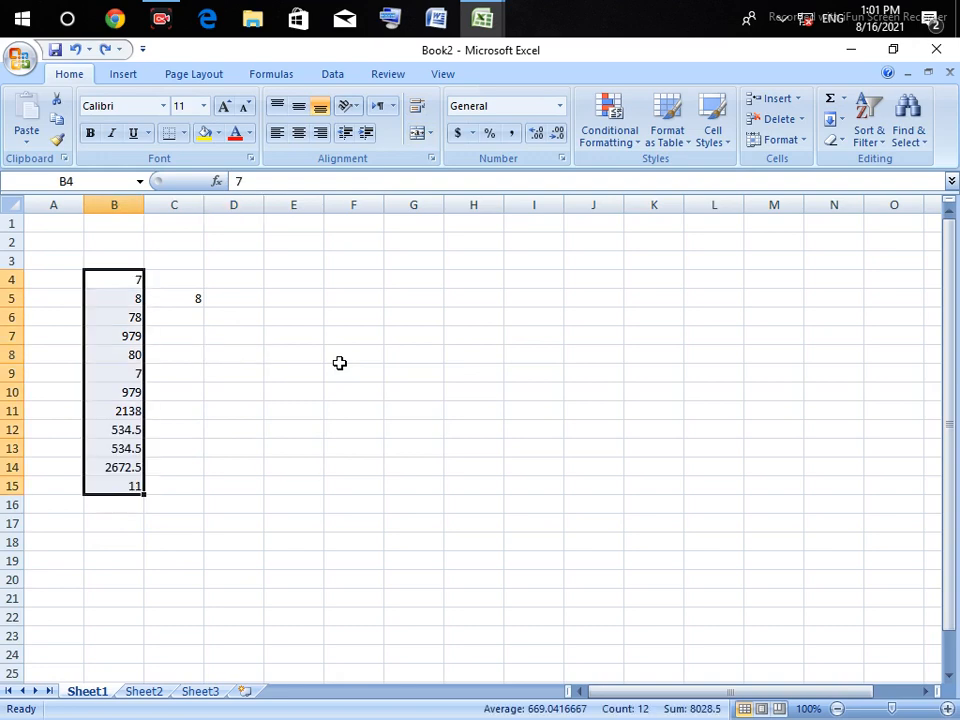
key(ctrl+z)
key(ctrl+z)
key(ctrl+z)
key(ctrl+z)
key(ctrl+z)
key(ctrl+z)
key(ctrl+z)
key(ctrl+z)
key(ctrl+z)
key(ctrl+z)
key(ctrl+z)
key(ctrl+z)
key(ctrl+z)
key(ctrl+z)
key(ctrl+z)
key(ctrl+z)
key(ctrl+z)
key(ctrl+z)
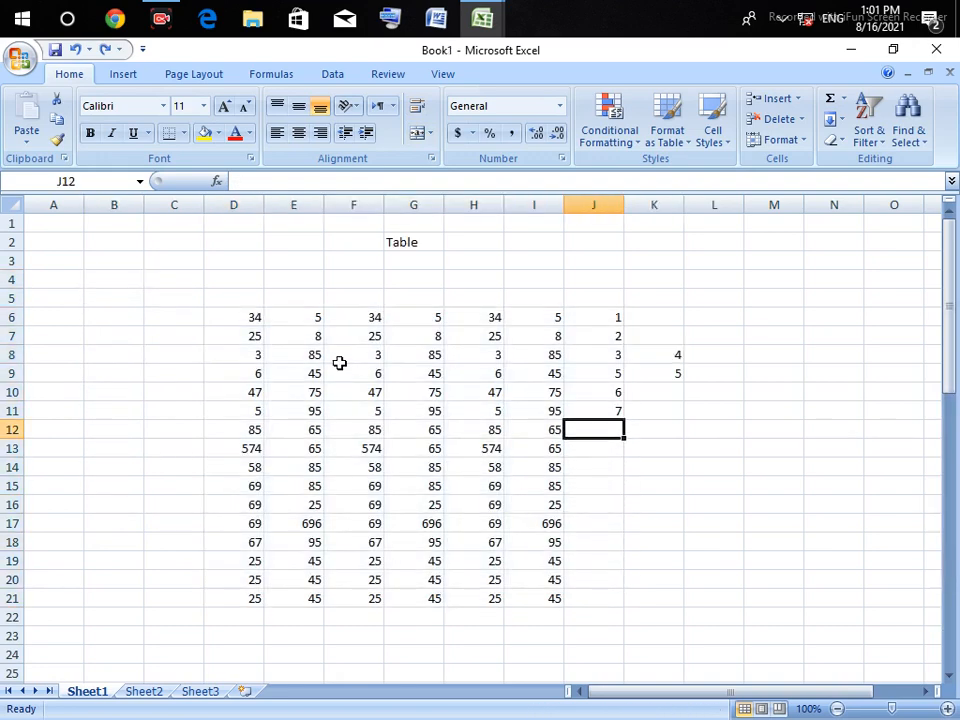
Step: Fill cell J9 with the value from I9 and try to create a table from the data
key(ctrl+r)
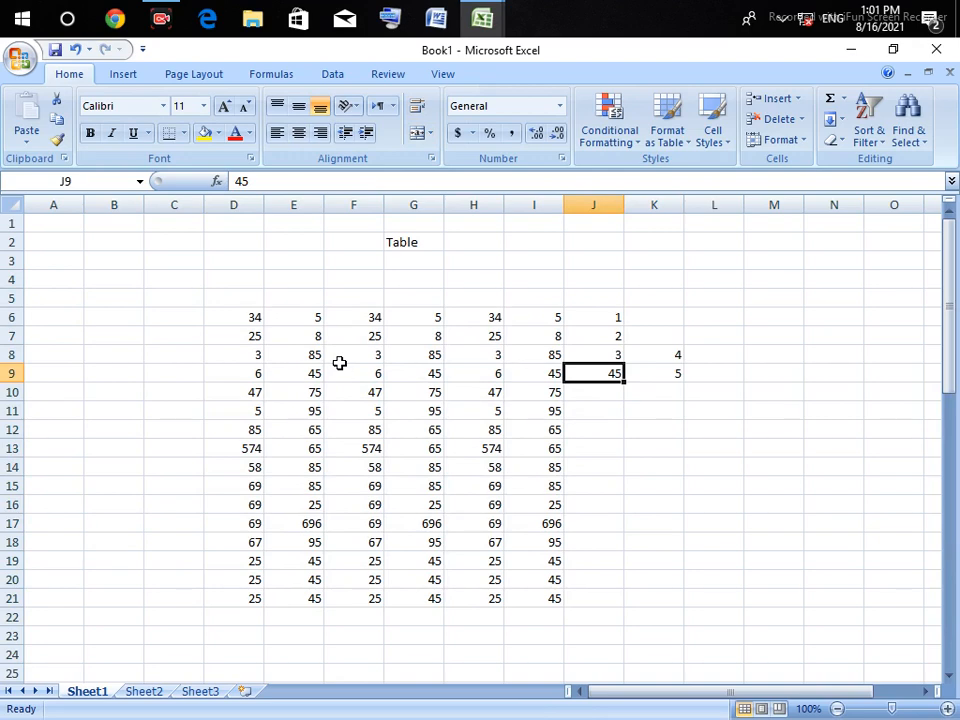
key(ctrl+t)
key(BackSpace)
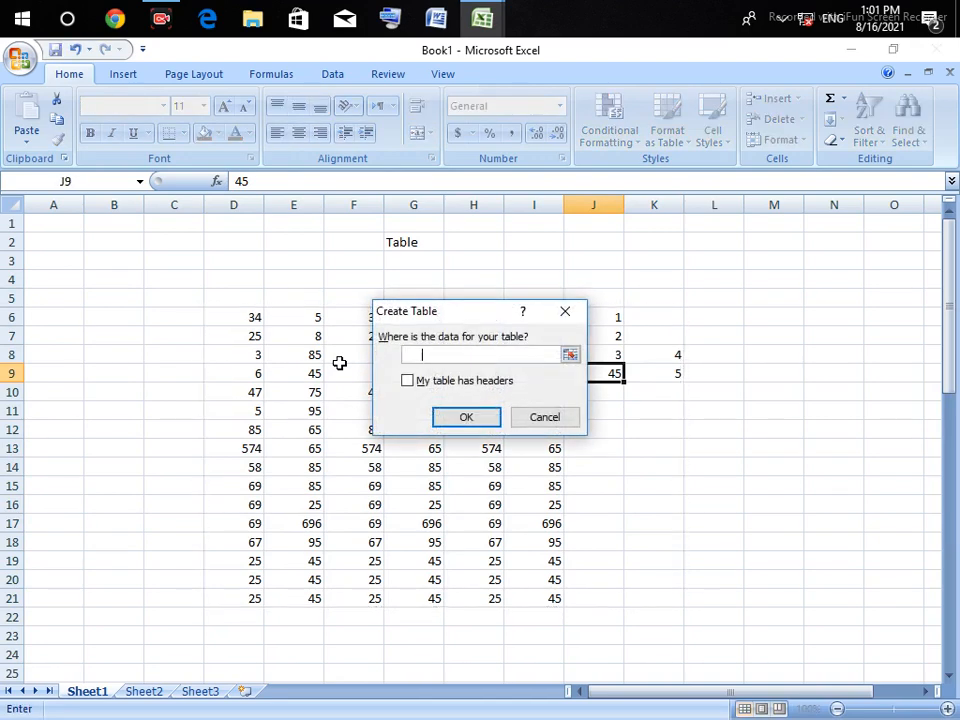
key(Escape)
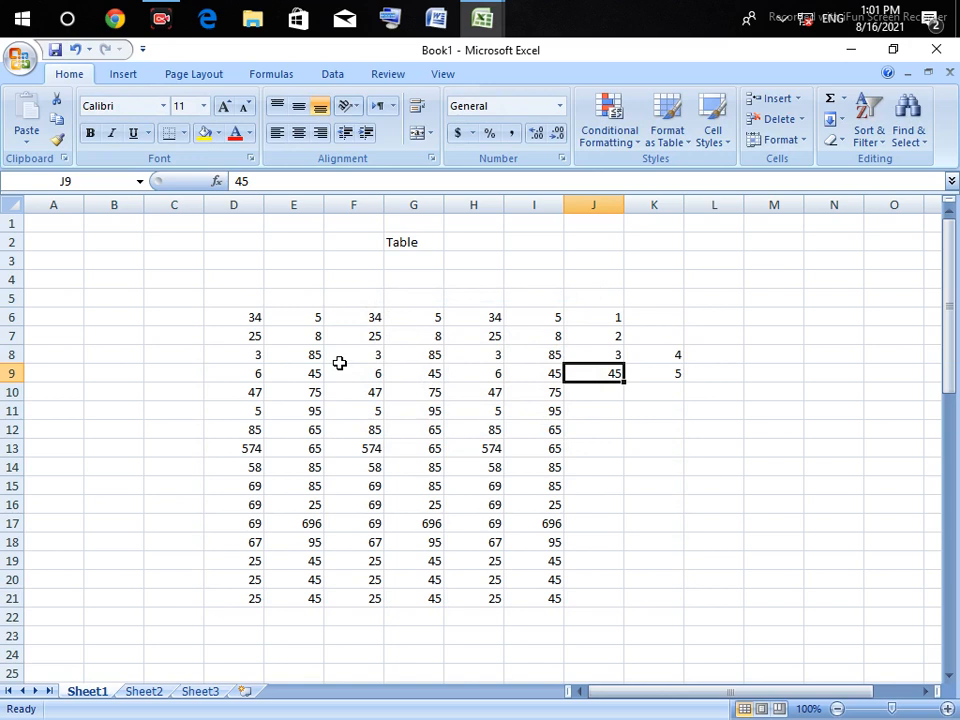
Step: Fill the whole of column J with the values from column I and clear cells K8:K9
key(ctrl+space)
key(ctrl+r)
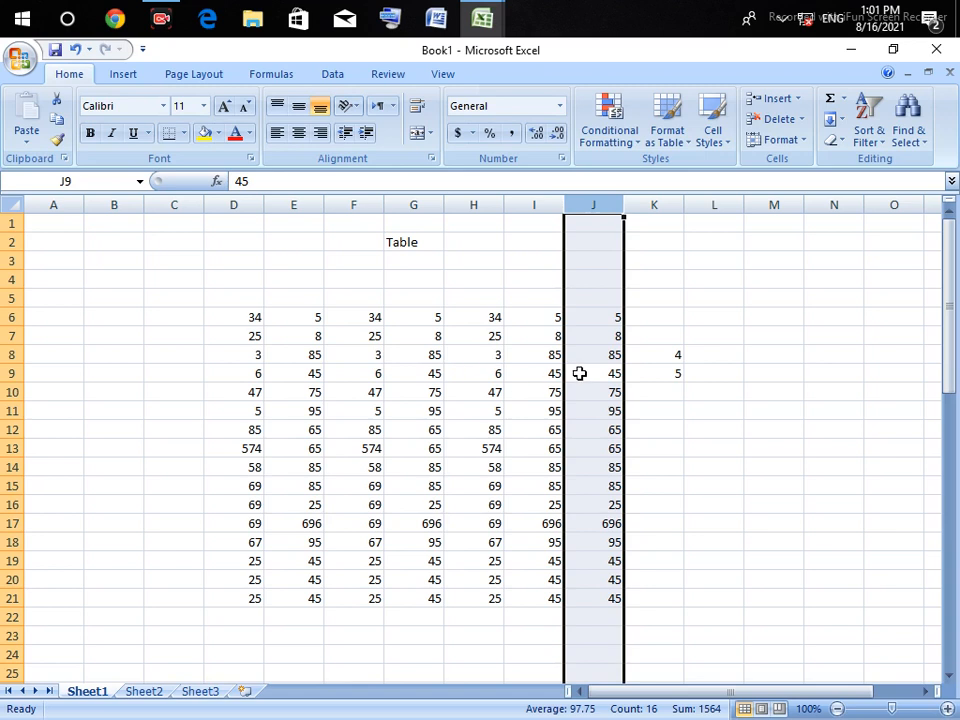
click(636, 373)
click(649, 354)
drag(664, 380, 668, 388)
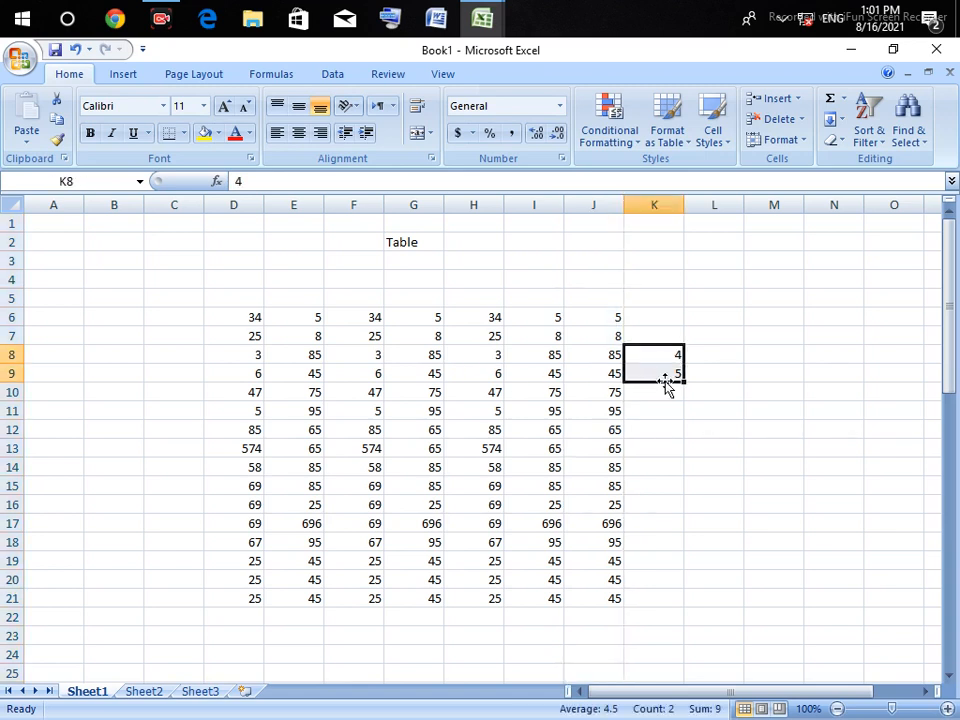
key(Delete)
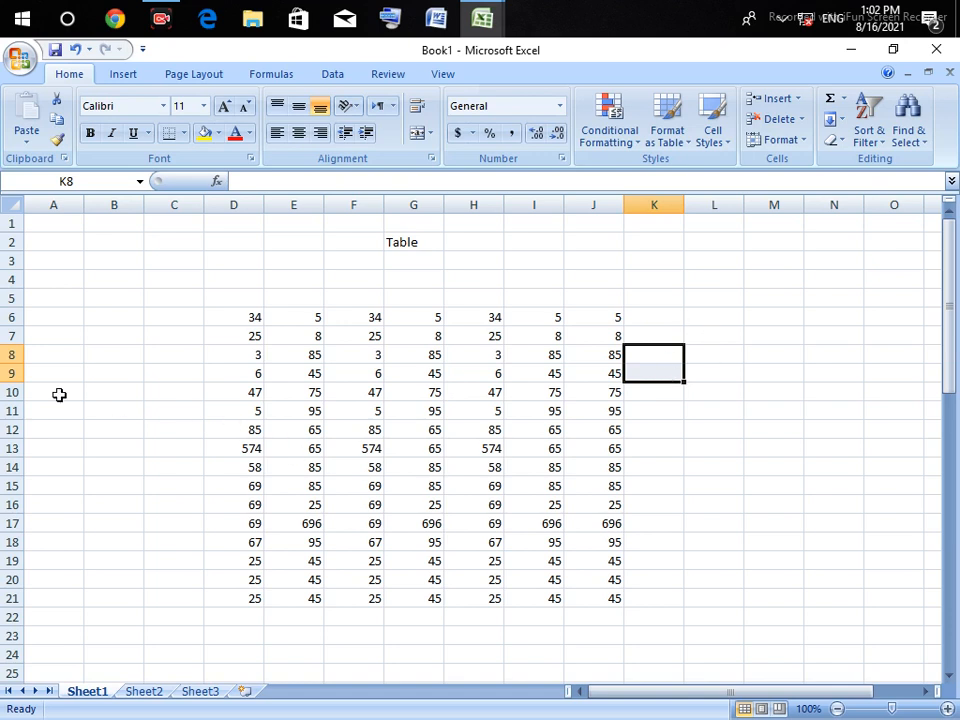
Step: Select D6:J21 and preview a Greater Than highlight rule with a threshold of 50, keeping the data uncovered
drag(223, 313, 597, 596)
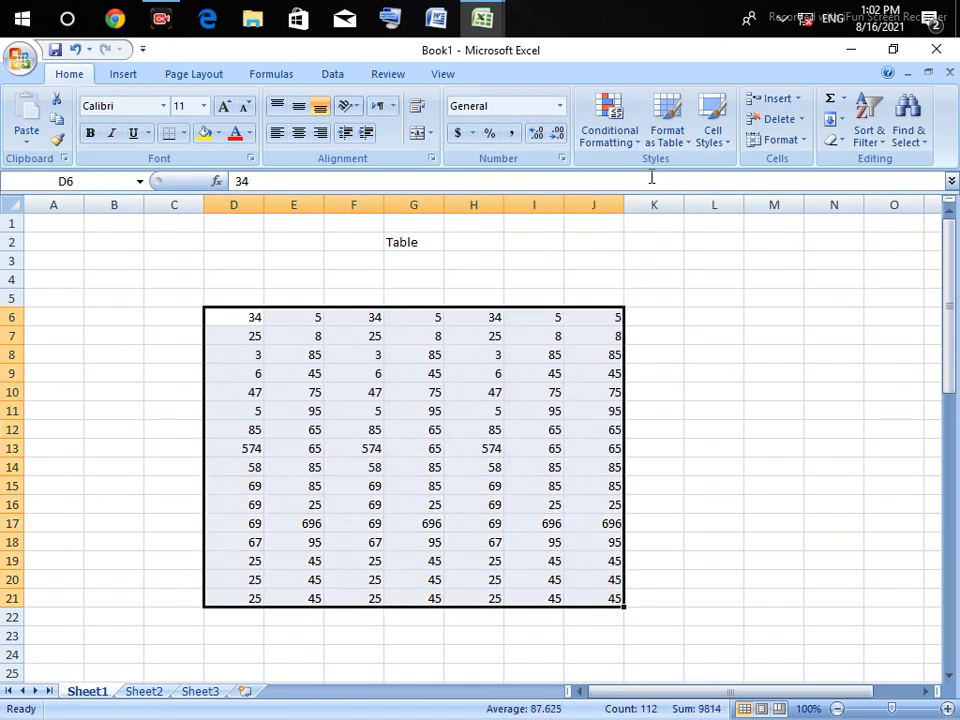
click(638, 146)
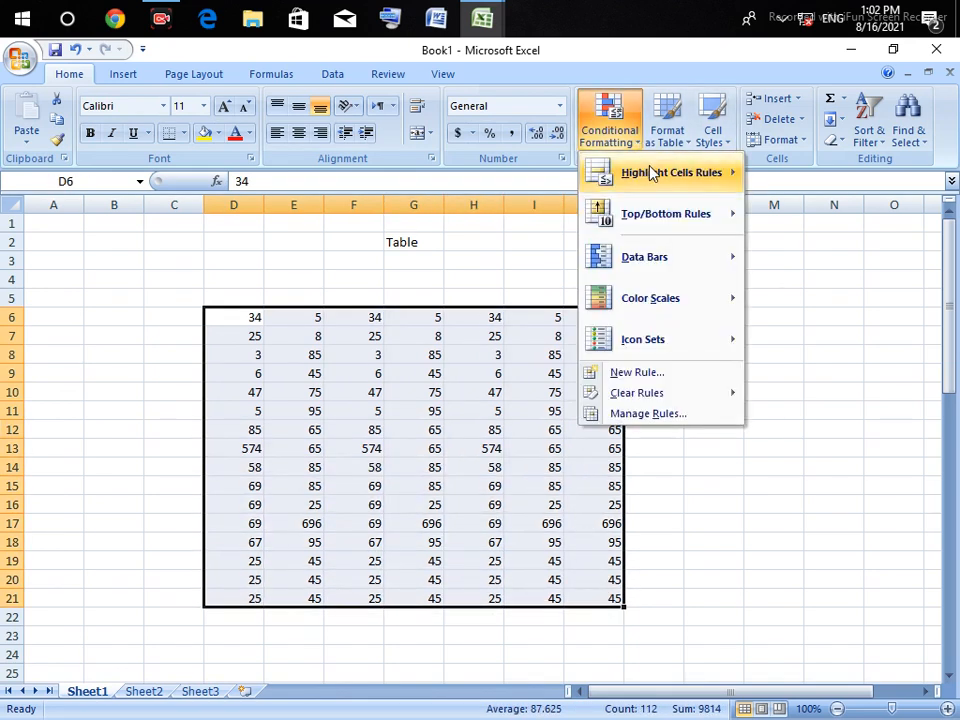
mouse_move(662, 188)
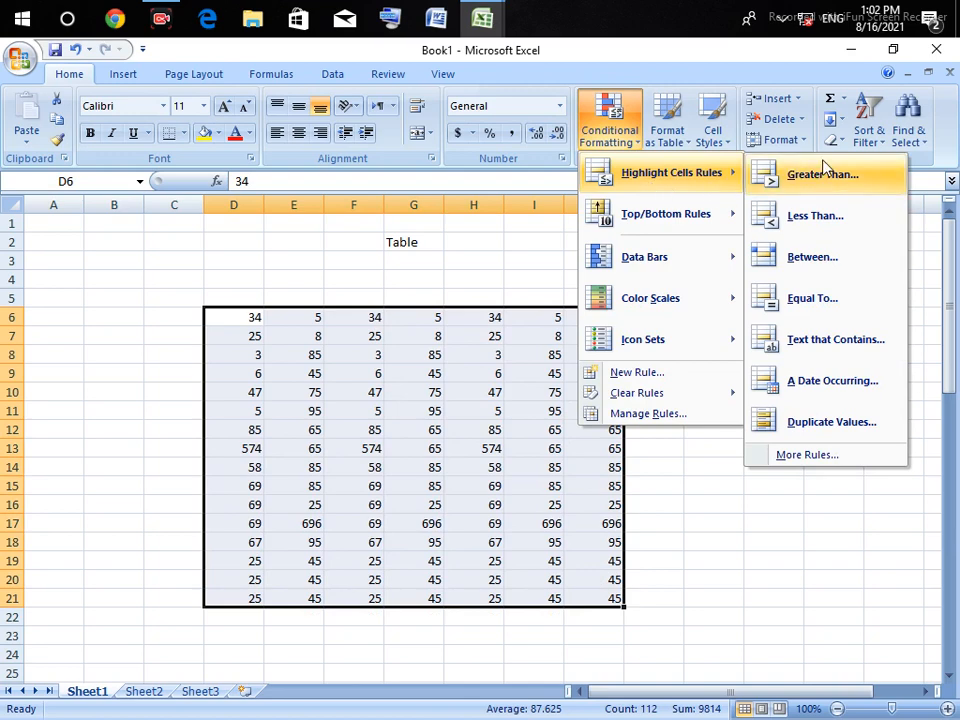
click(822, 175)
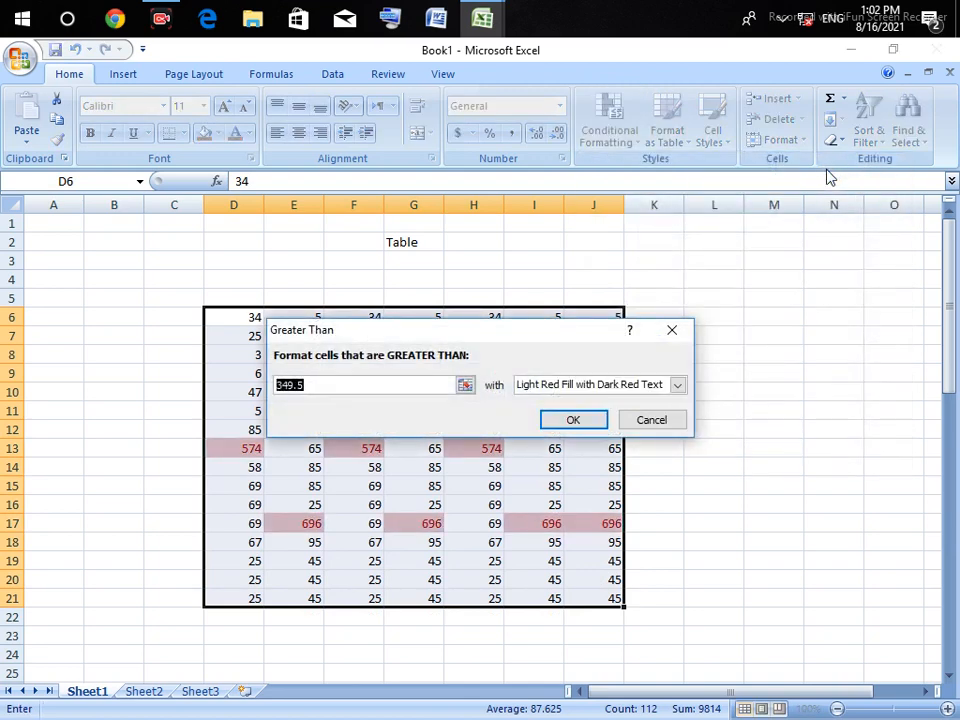
key(BackSpace)
text(5)
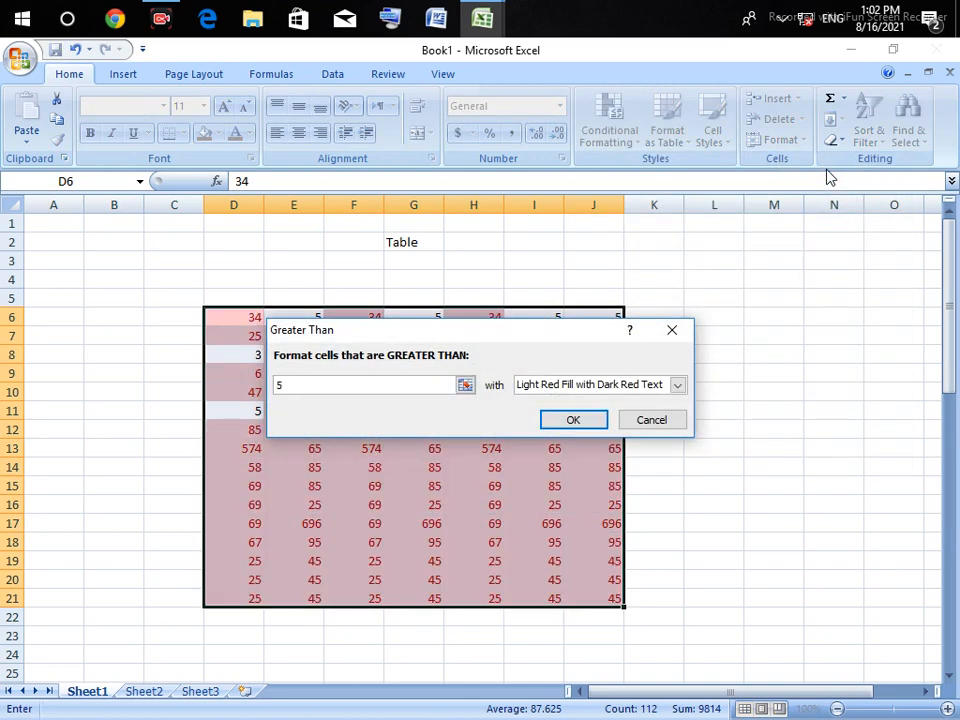
text(0)
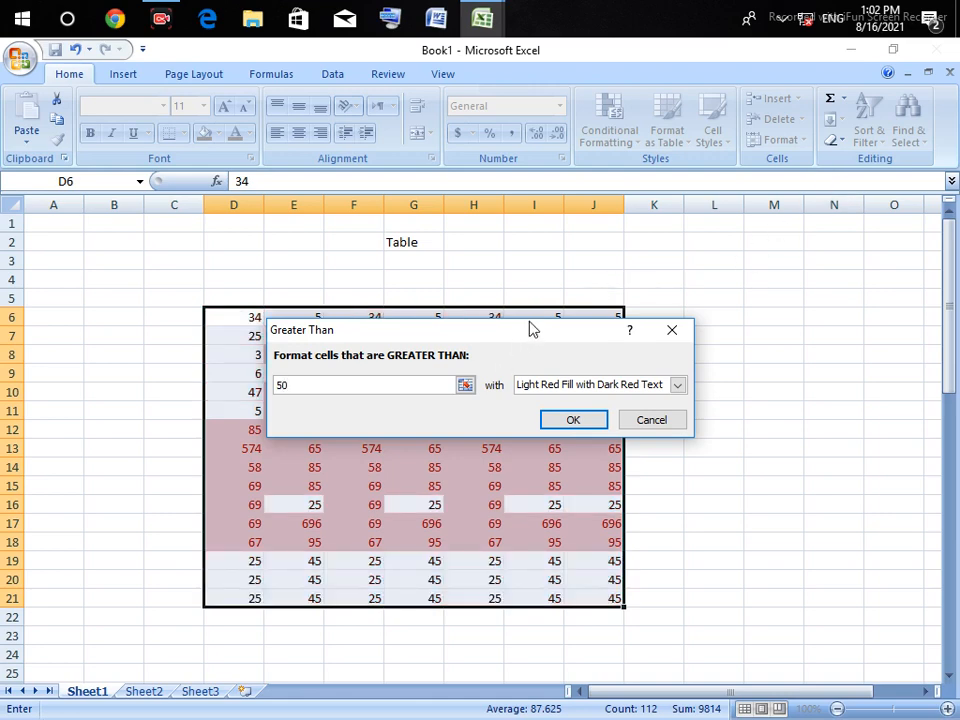
mouse_move(525, 335)
mouse_down()
mouse_move(656, 250)
mouse_move(672, 196)
mouse_up()
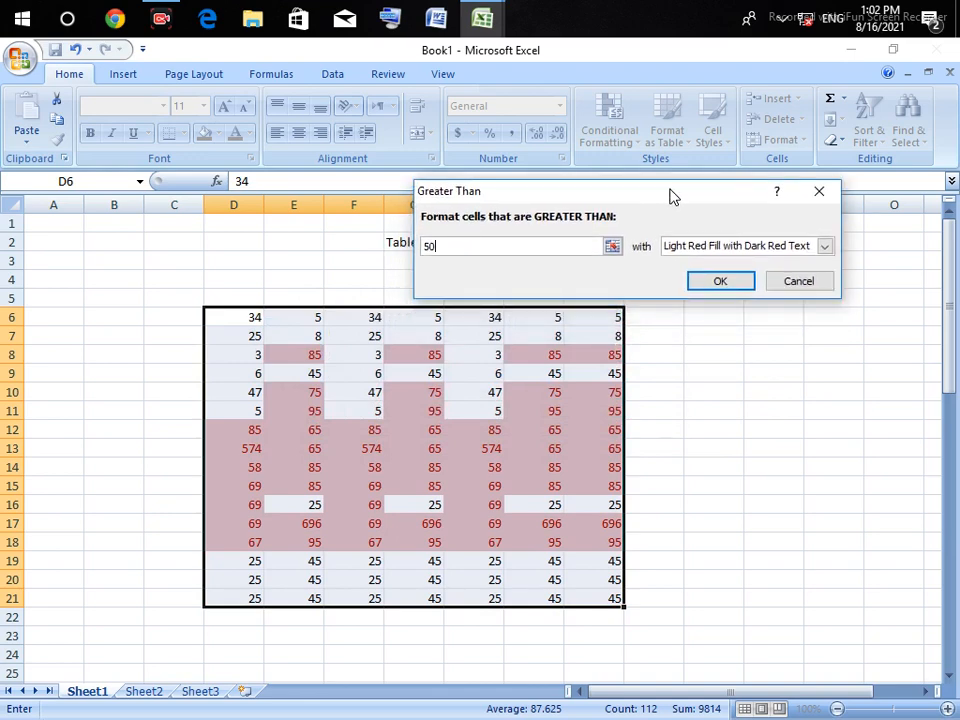
Step: Set the Greater Than rule's threshold to 70
key(BackSpace)
key(BackSpace)
text(7)
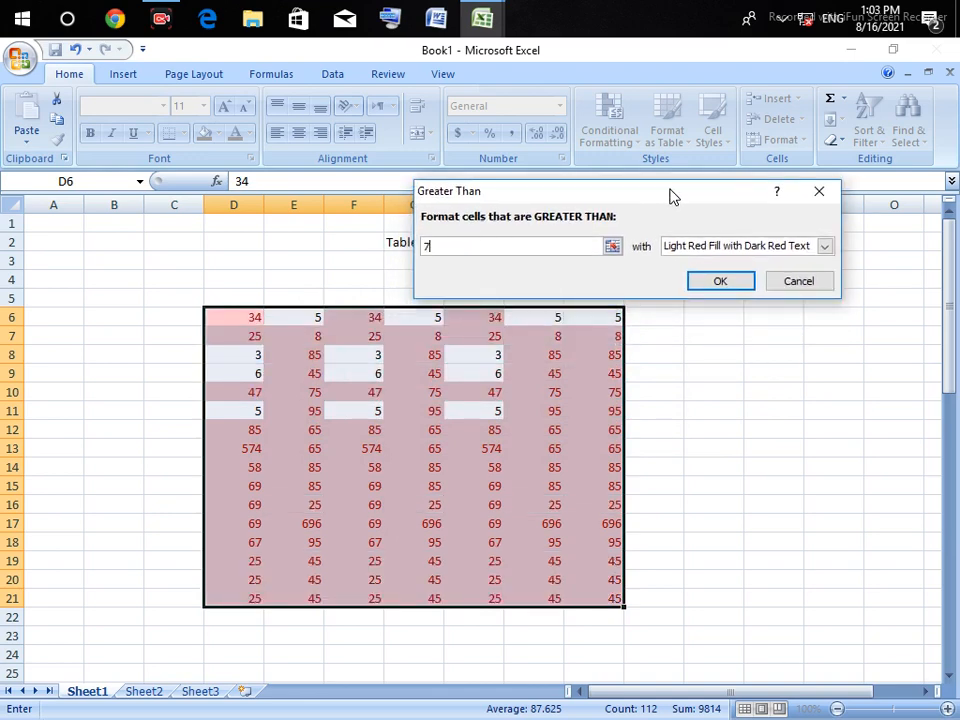
text(0)
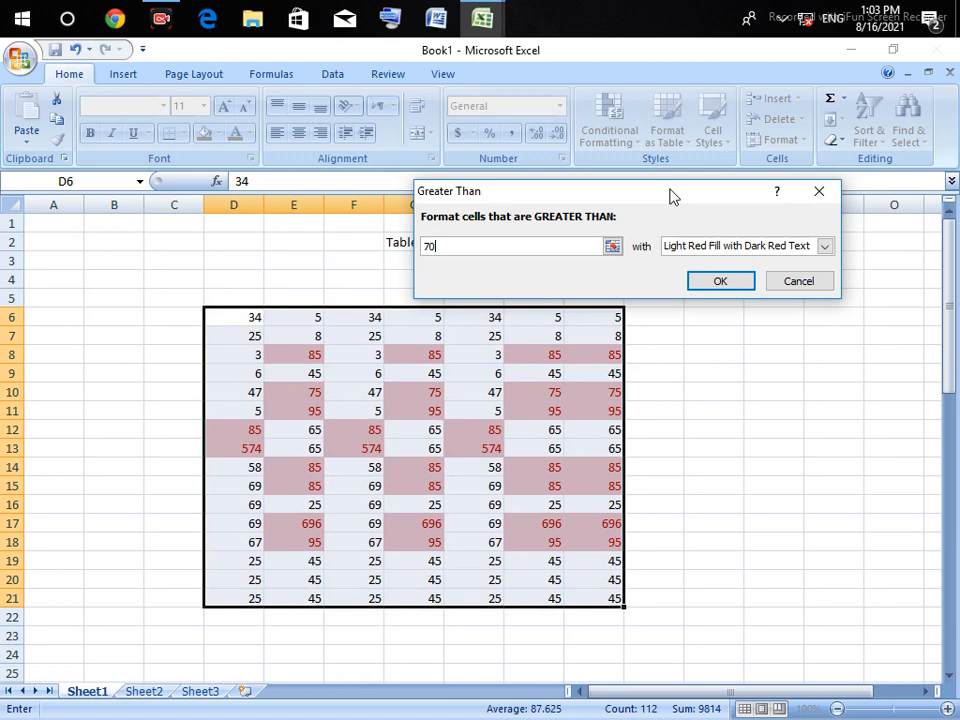
Step: Preview the rule with Yellow Fill with Dark Yellow Text, Red Text and Red Border, ending on Light Red Fill with Dark Red Text
click(828, 249)
click(760, 276)
click(824, 248)
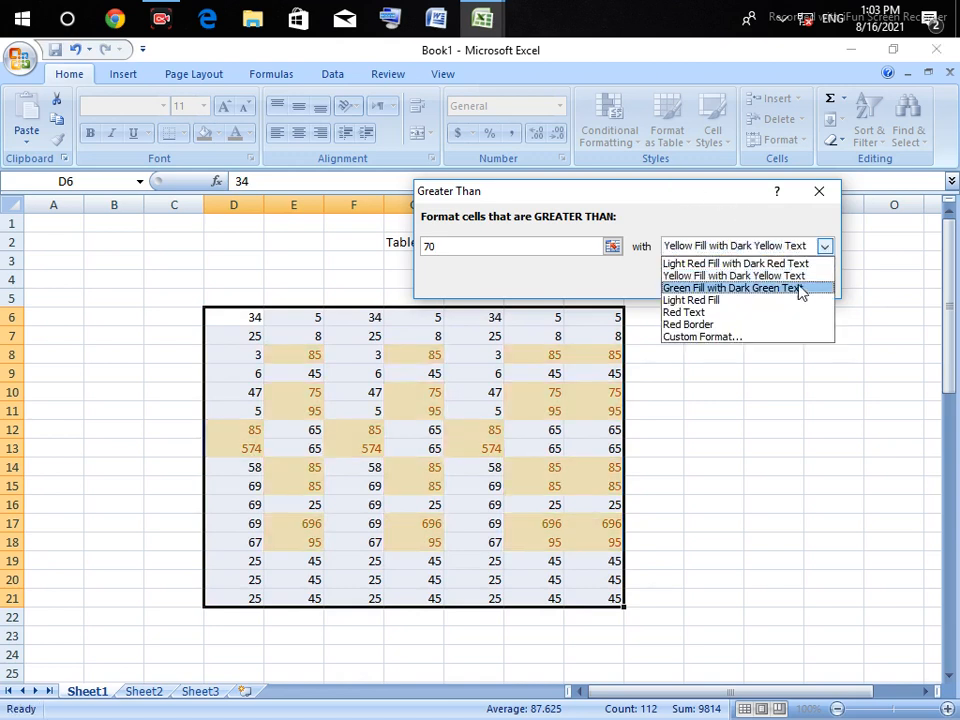
click(765, 311)
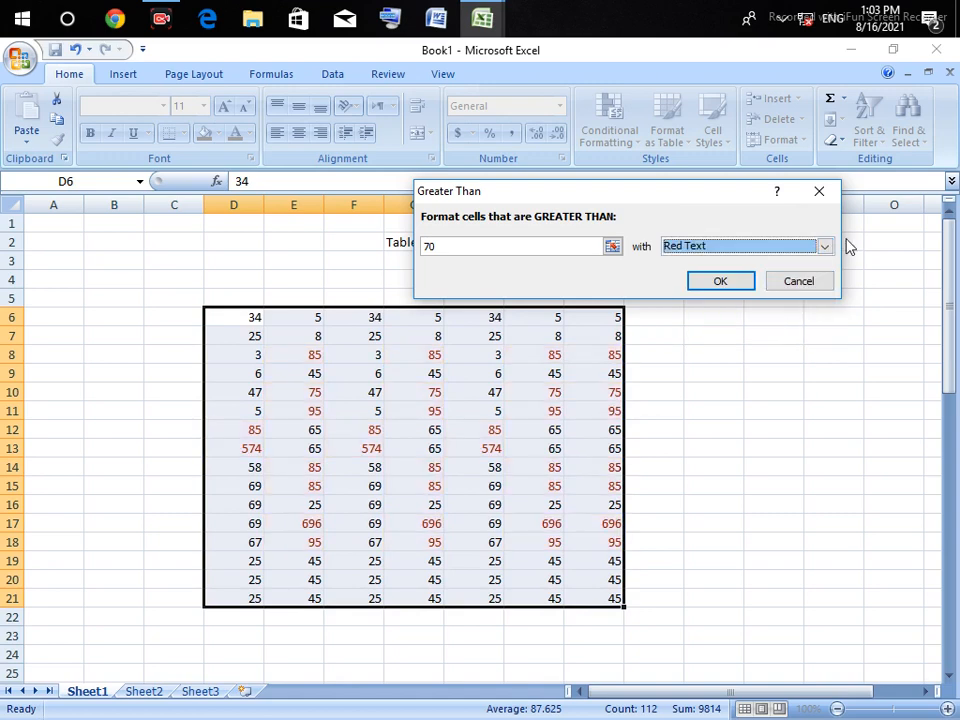
click(824, 246)
click(748, 322)
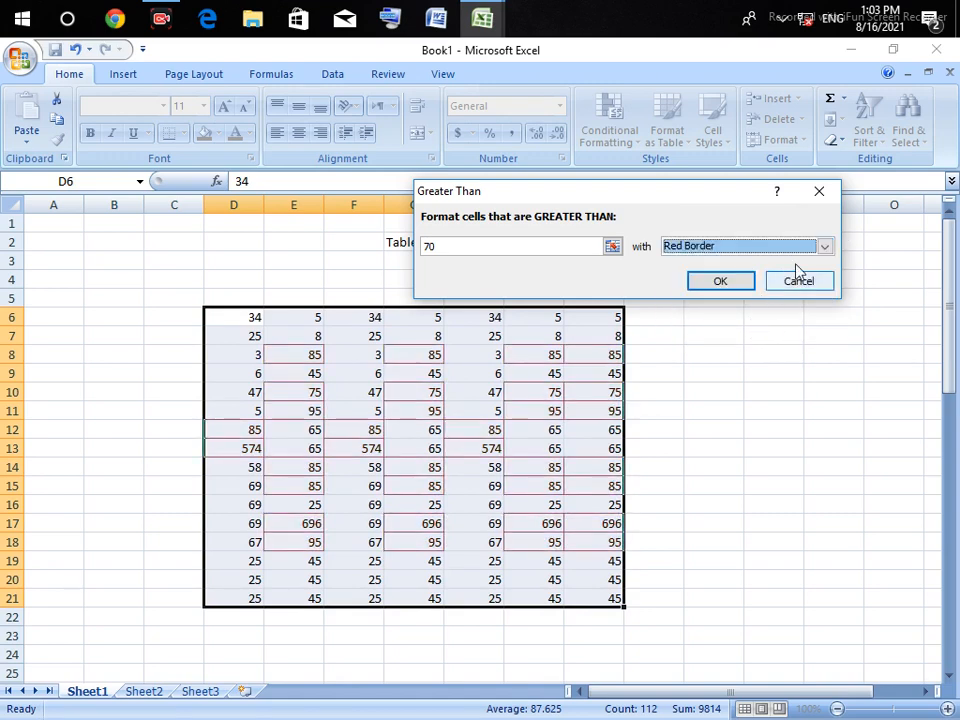
click(824, 247)
click(757, 258)
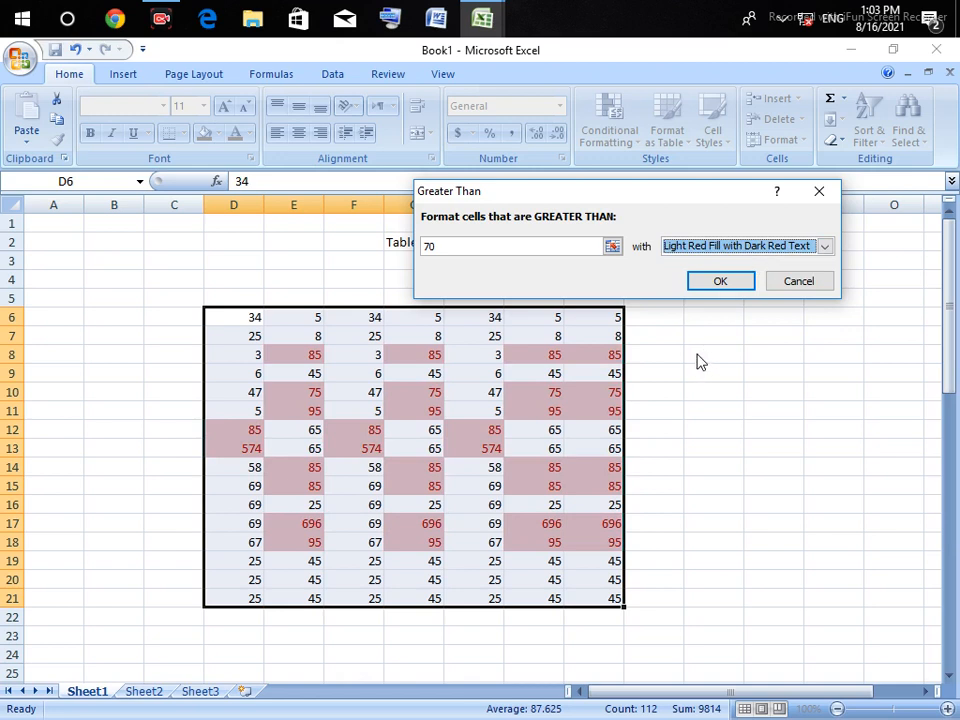
Step: Preview the Greater Than rule with a threshold of 100 and discard the rule
click(514, 250)
key(BackSpace)
key(BackSpace)
text(1)
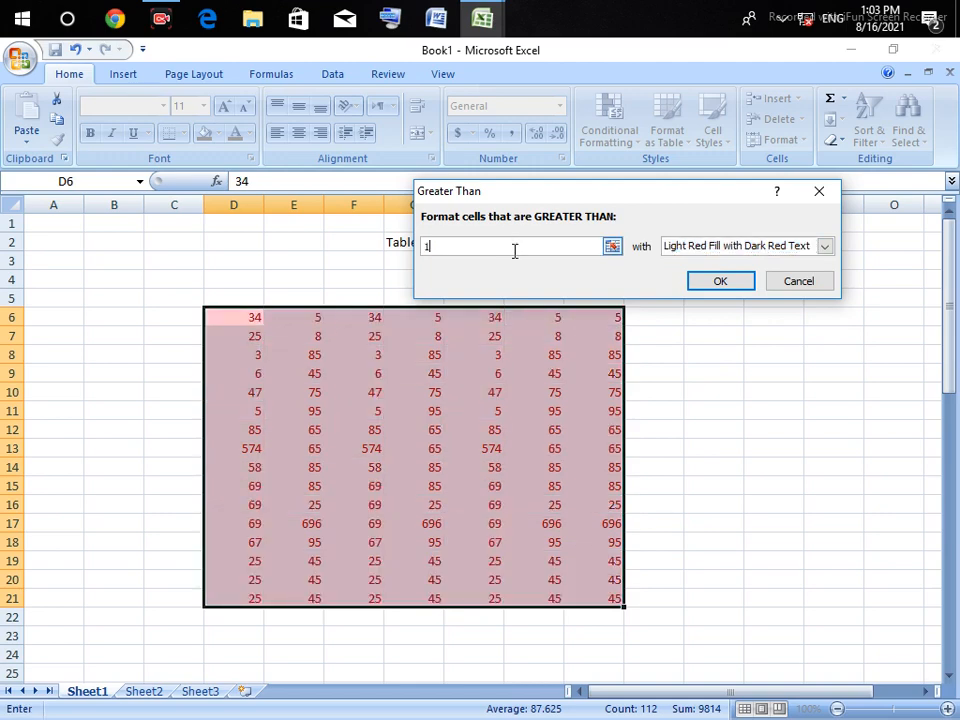
text(00)
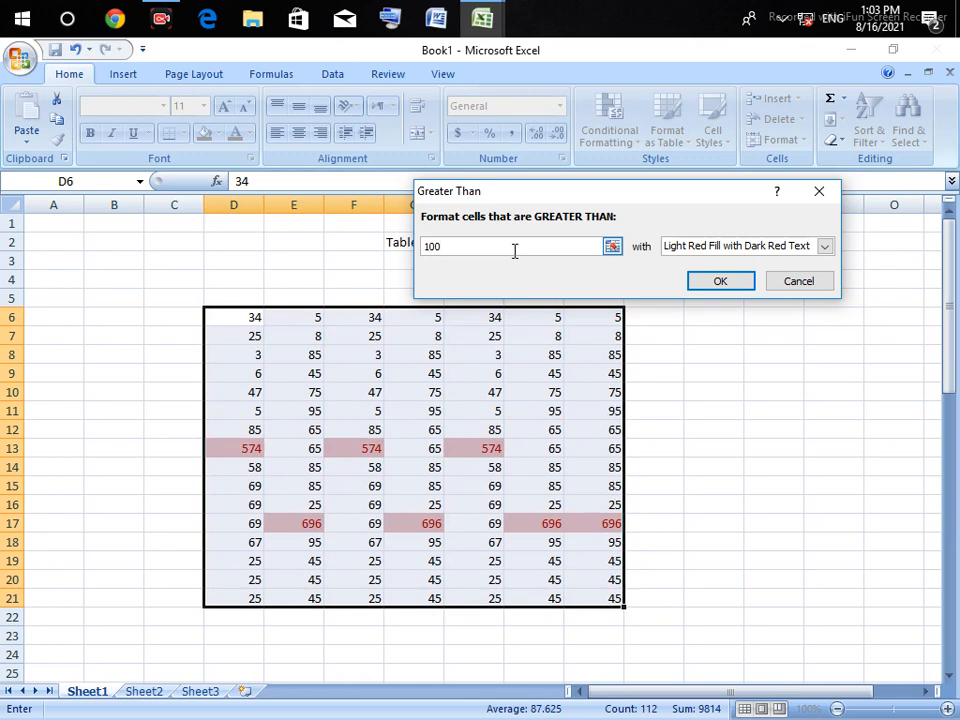
right_click(514, 250)
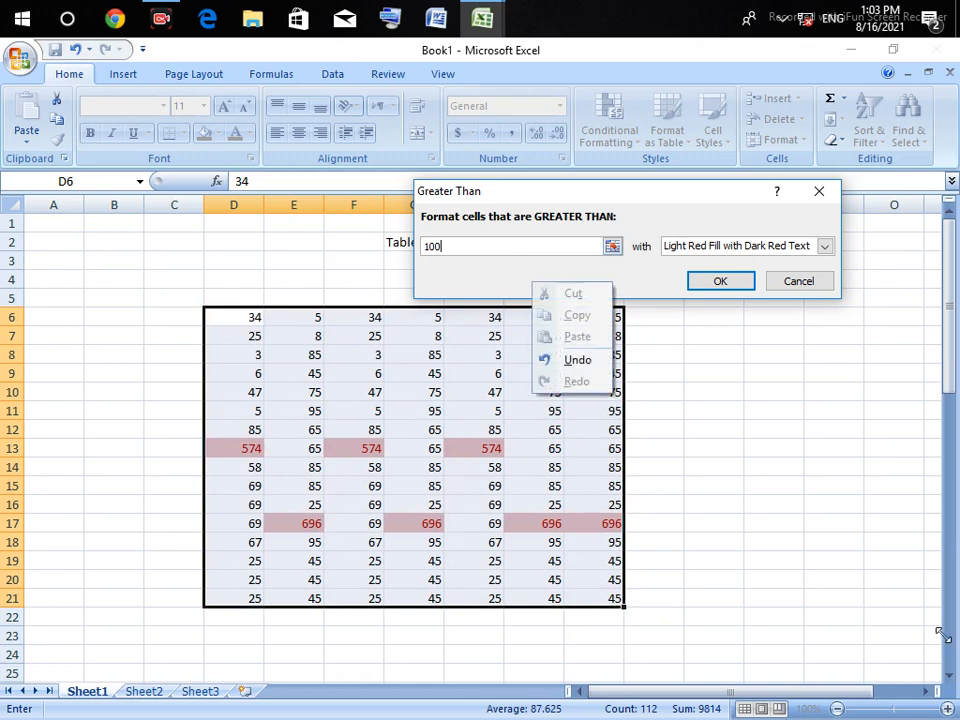
click(803, 281)
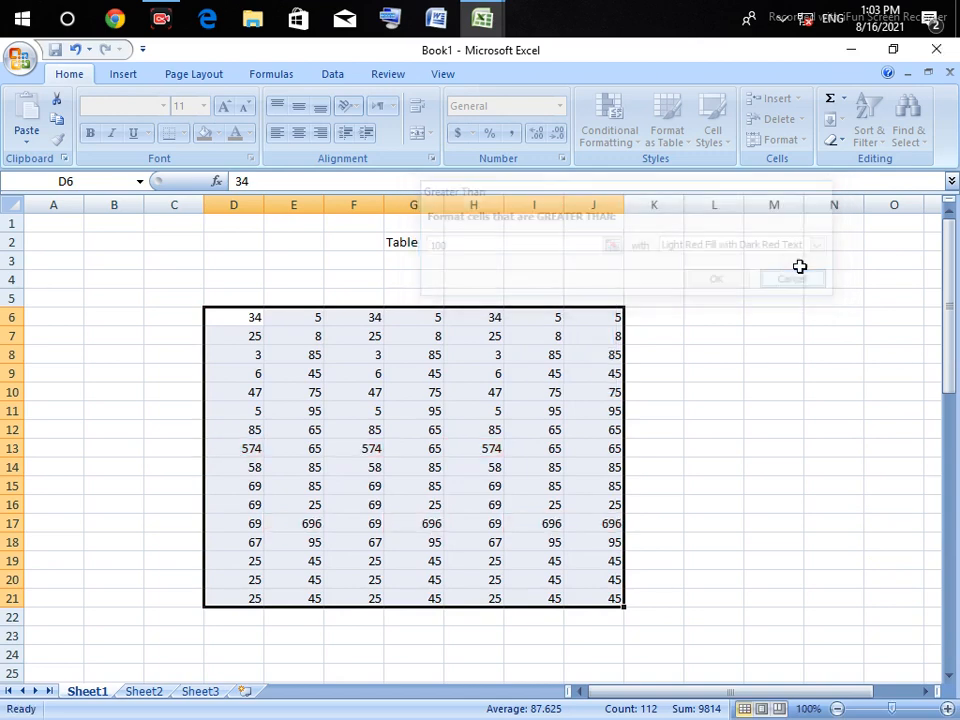
Step: Preview a Less Than highlight rule on the selected table with thresholds of 50 and 100
click(609, 130)
mouse_move(660, 175)
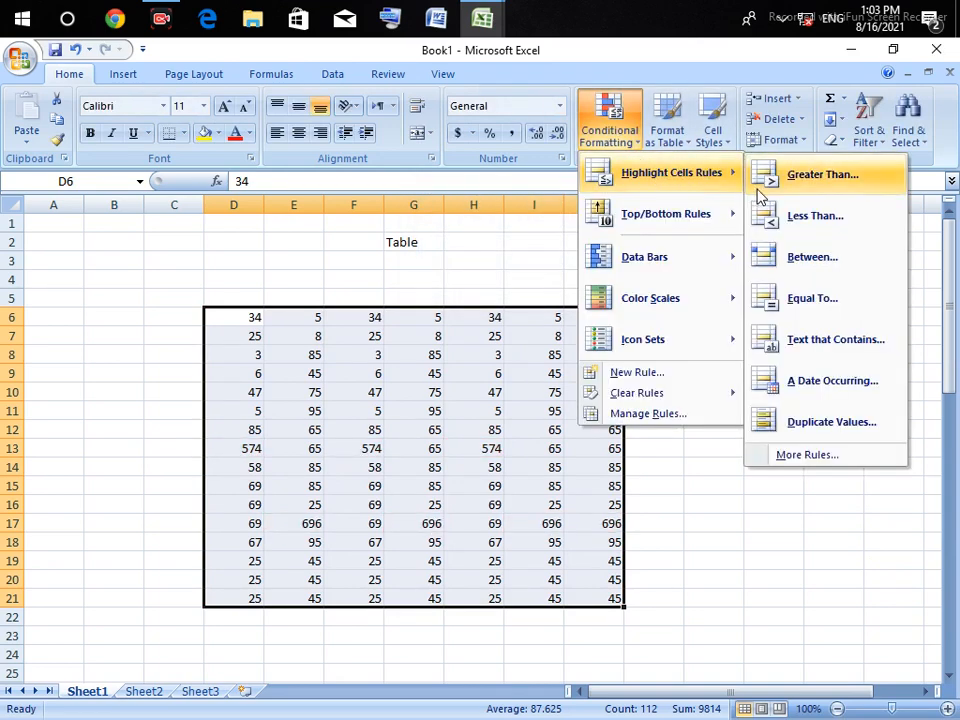
click(805, 218)
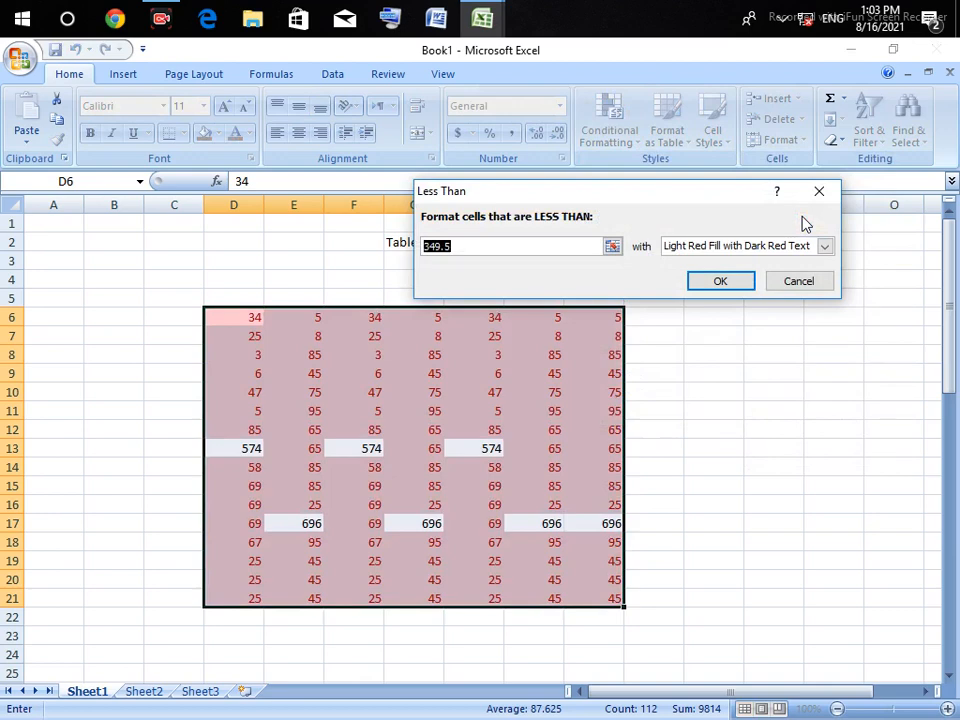
text(50)
key(BackSpace)
key(BackSpace)
text(1)
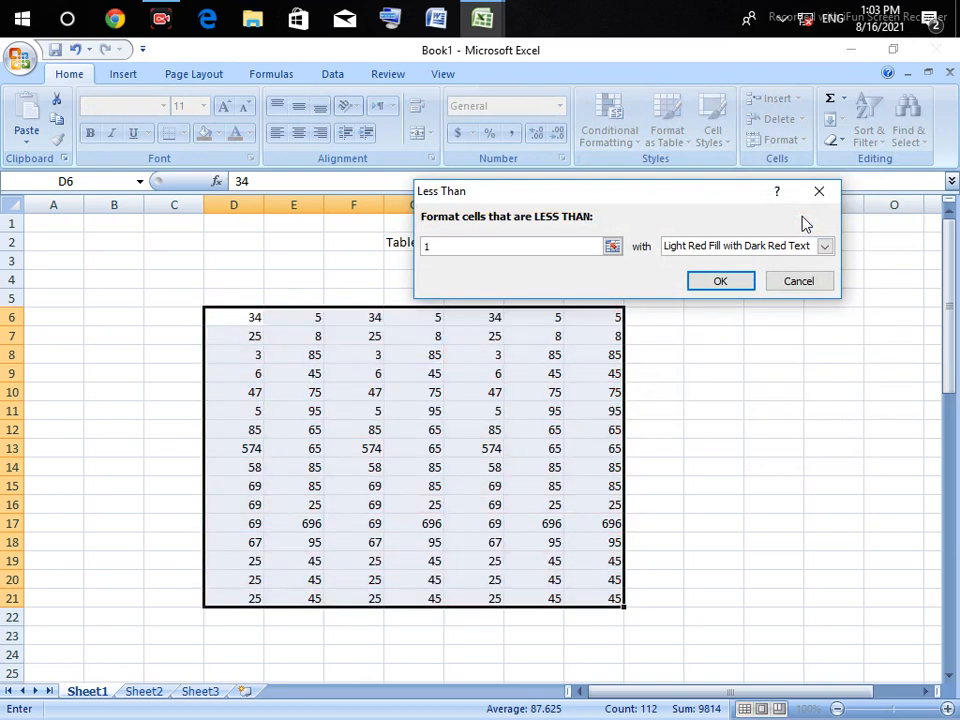
text(00)
Step: Preview the Less Than rule with thresholds of 5 and 30, and discard the rule
key(BackSpace)
key(BackSpace)
key(BackSpace)
text(5)
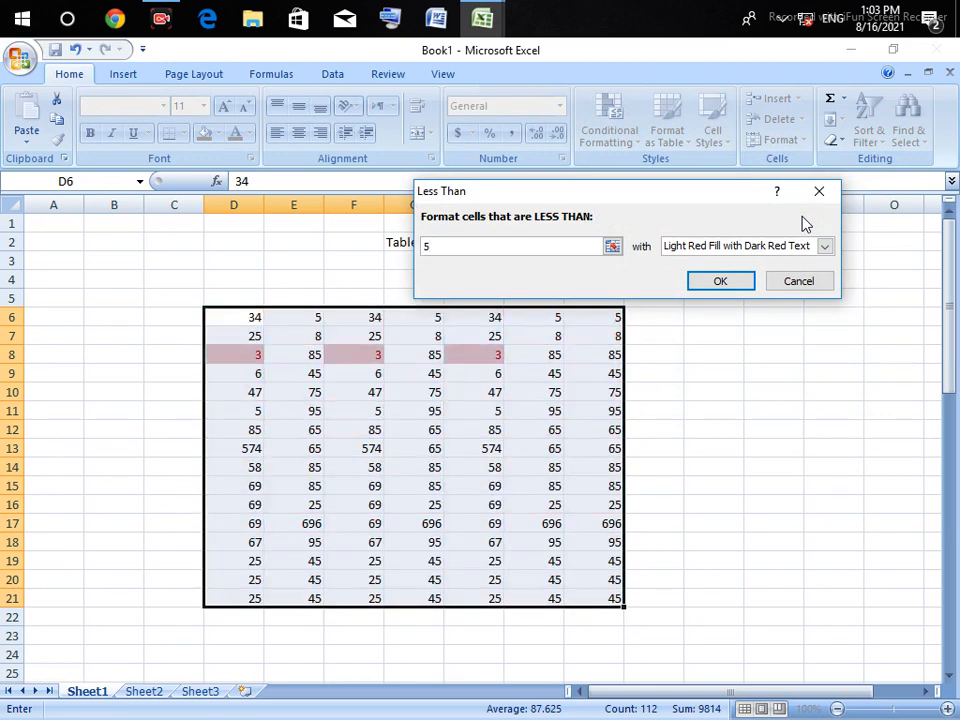
key(BackSpace)
text(30)
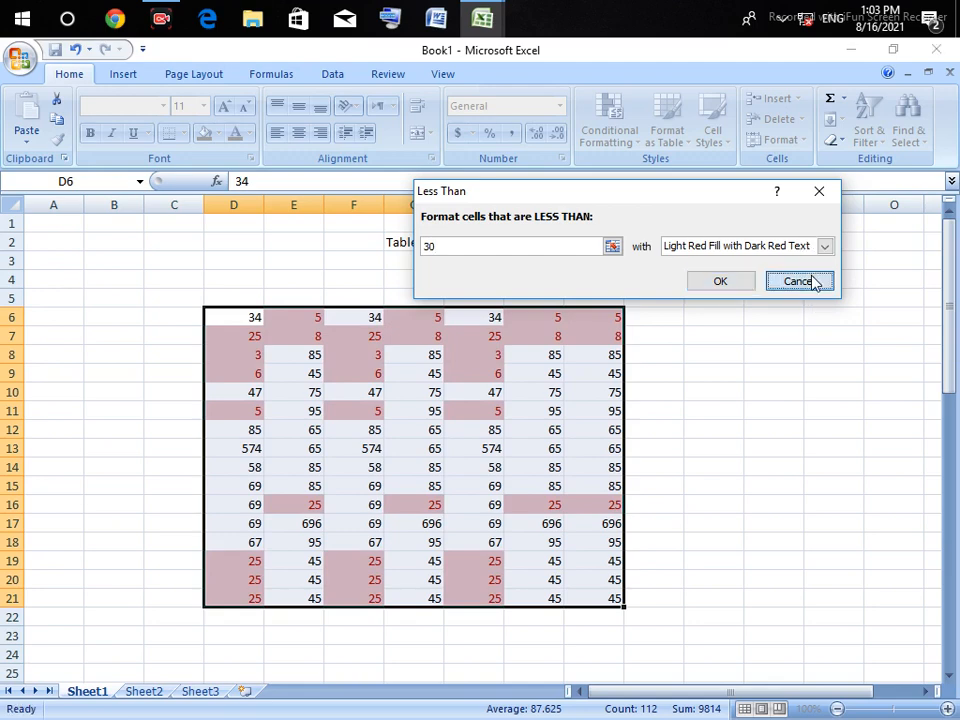
click(812, 280)
Step: Start a Between highlight rule on the selected table with a lower limit of 40
click(620, 130)
mouse_move(654, 178)
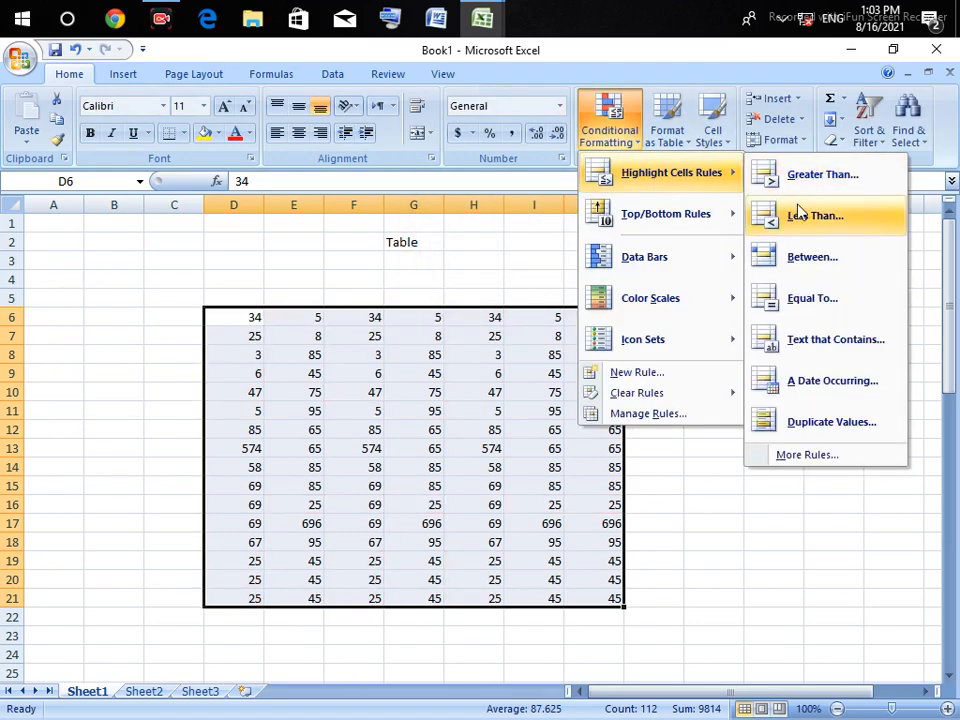
click(818, 258)
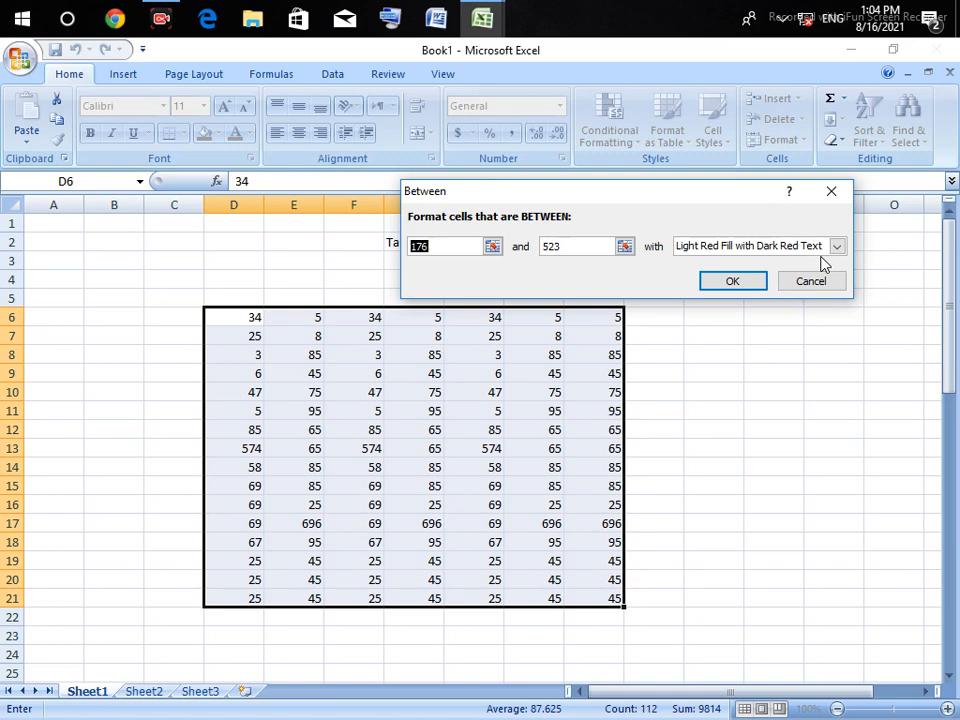
text(400)
key(BackSpace)
key(BackSpace)
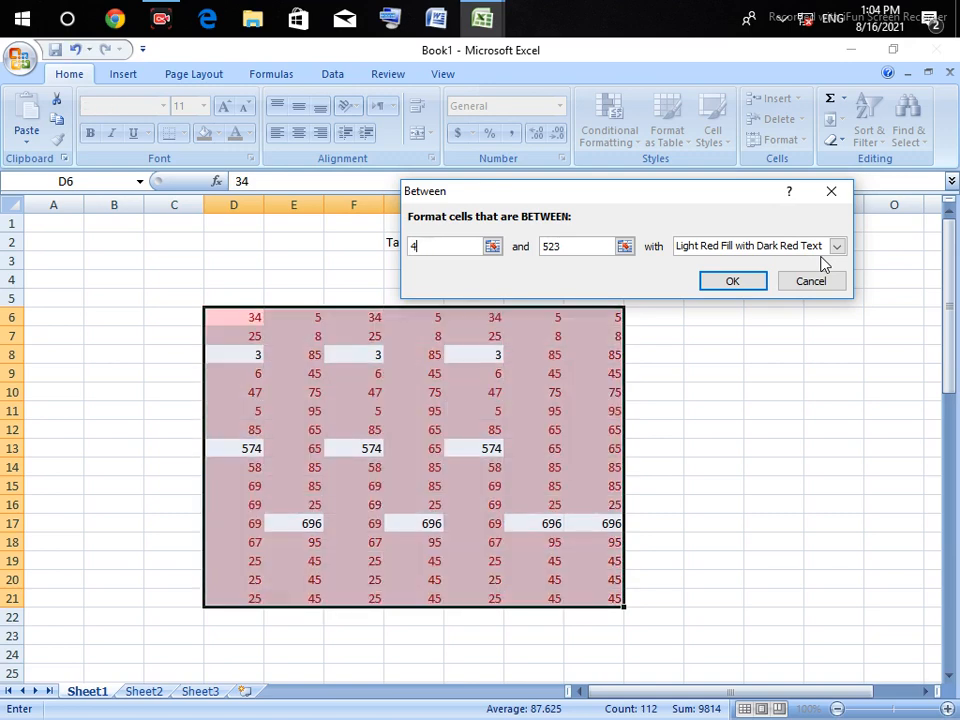
text(0)
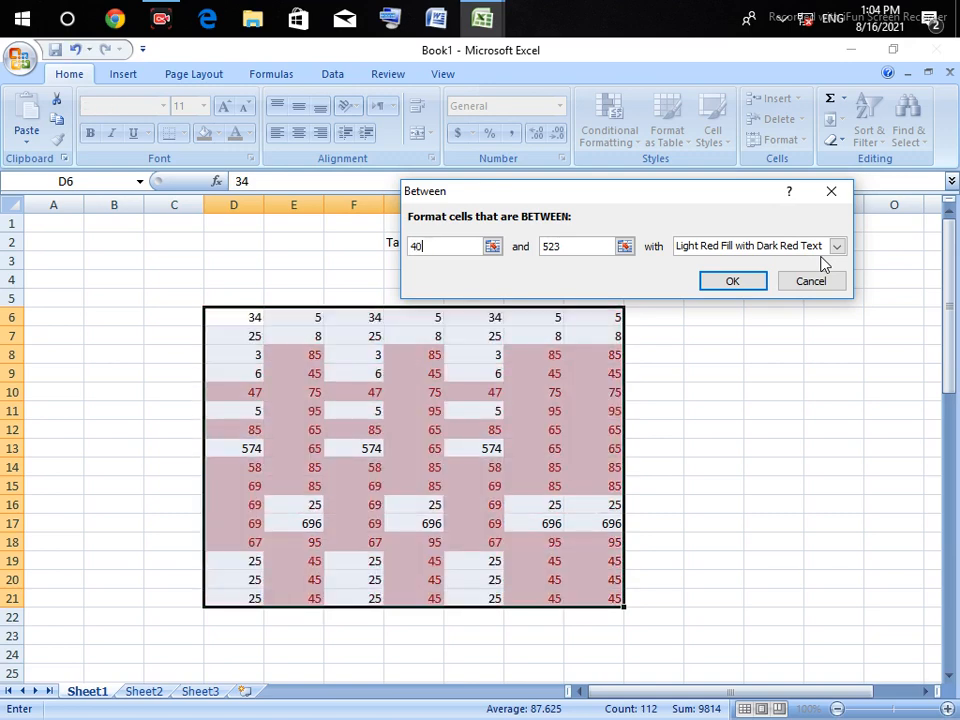
Step: Preview the Between rule with upper limits of 60 and 100
click(596, 247)
key(BackSpace)
key(BackSpace)
key(BackSpace)
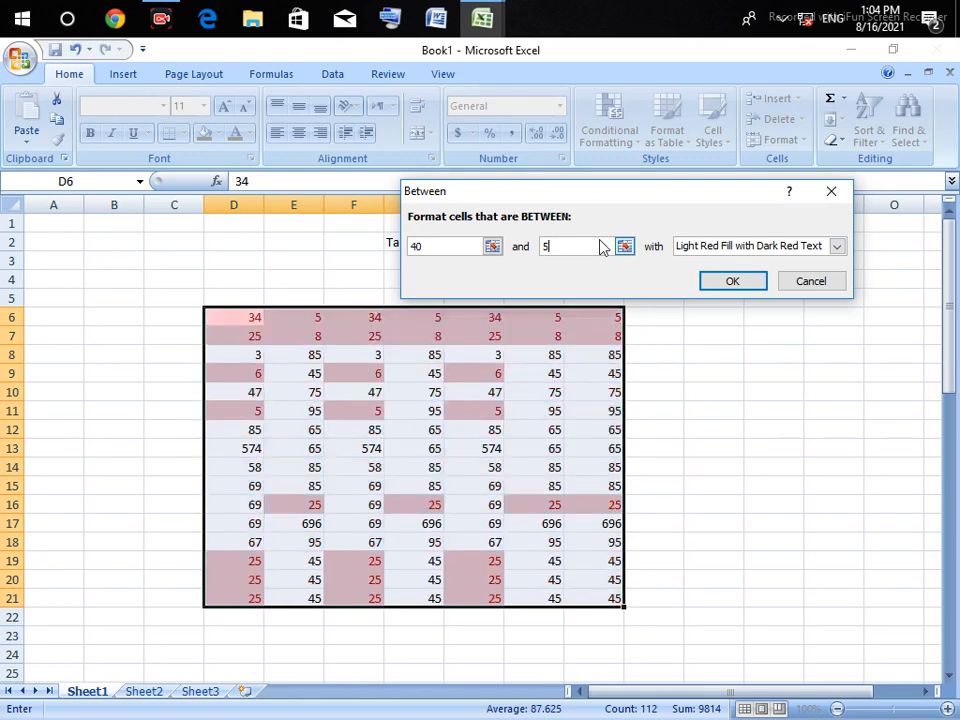
text(60)
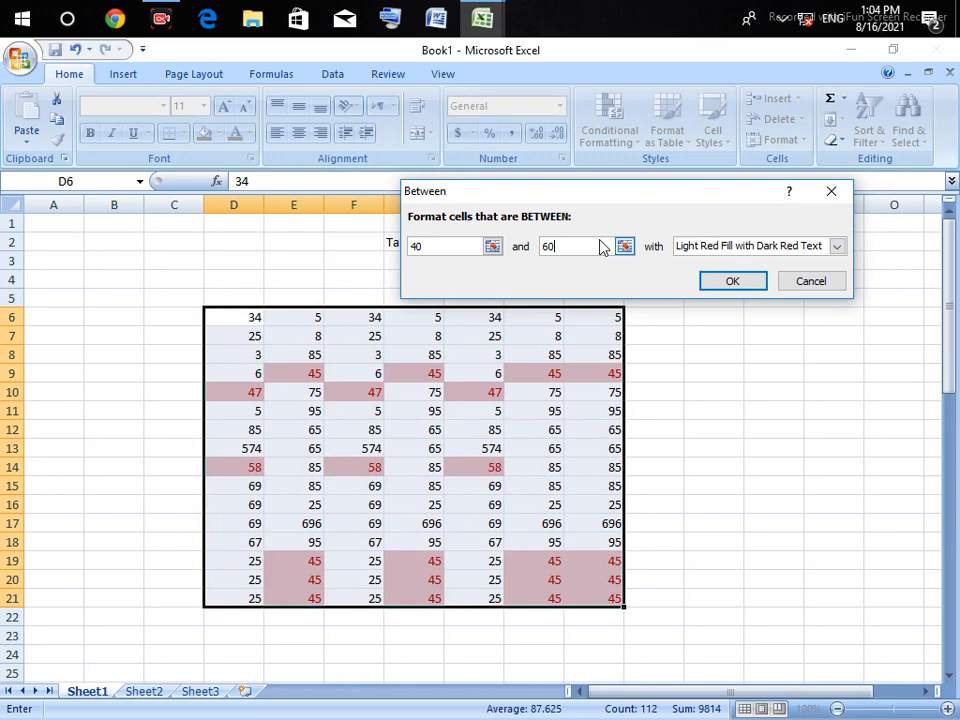
key(BackSpace)
key(BackSpace)
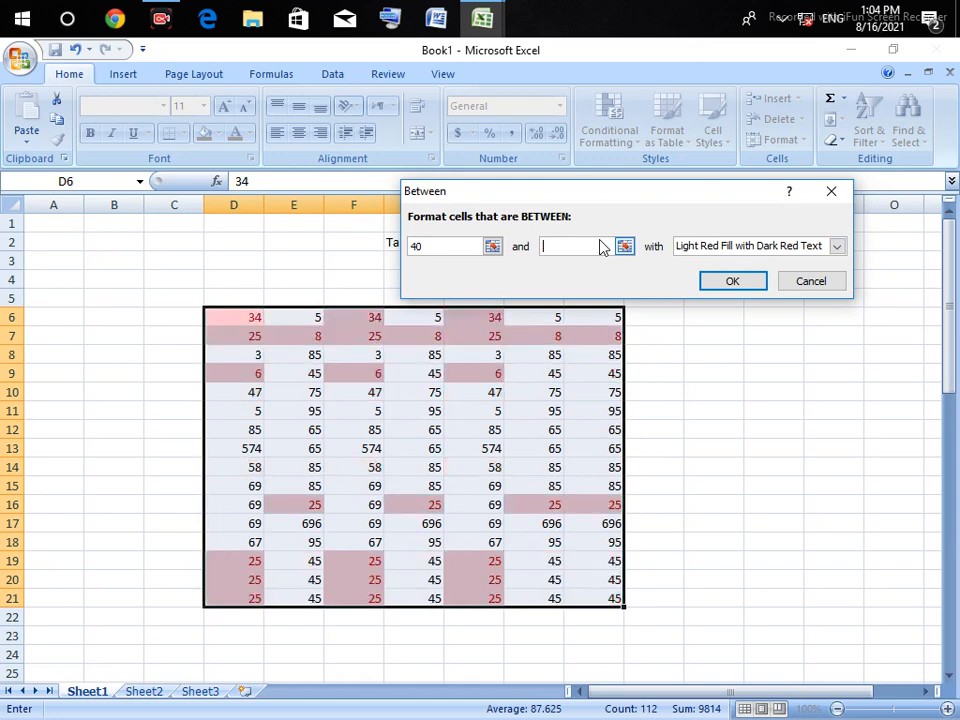
text(100)
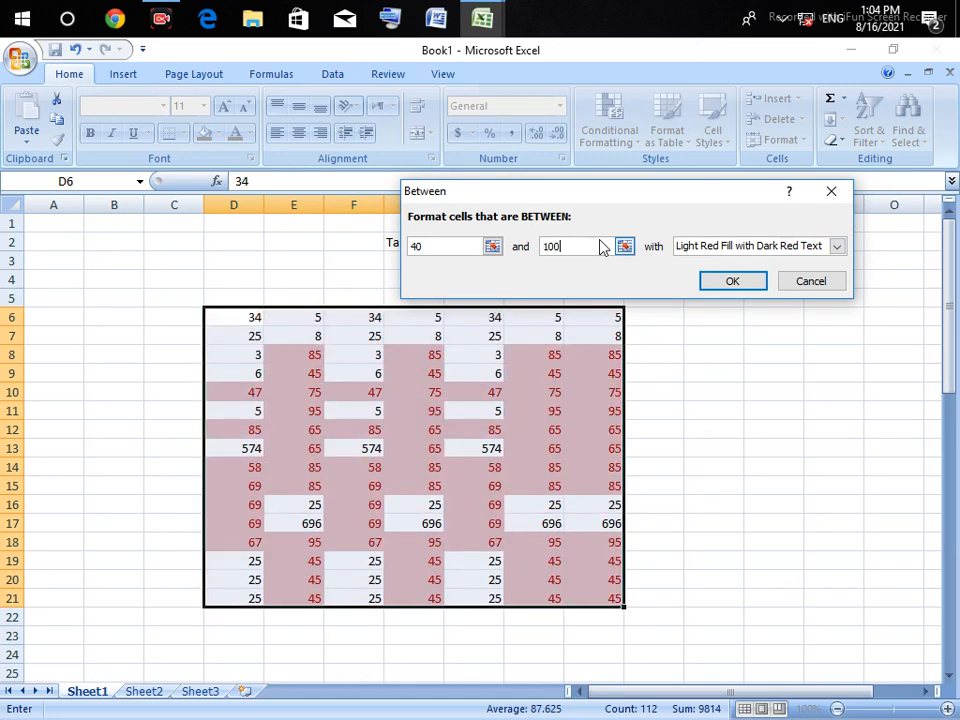
Step: Try further upper limits in the Between rule, including 107, 1045 and 104, and discard the rule
key(BackSpace)
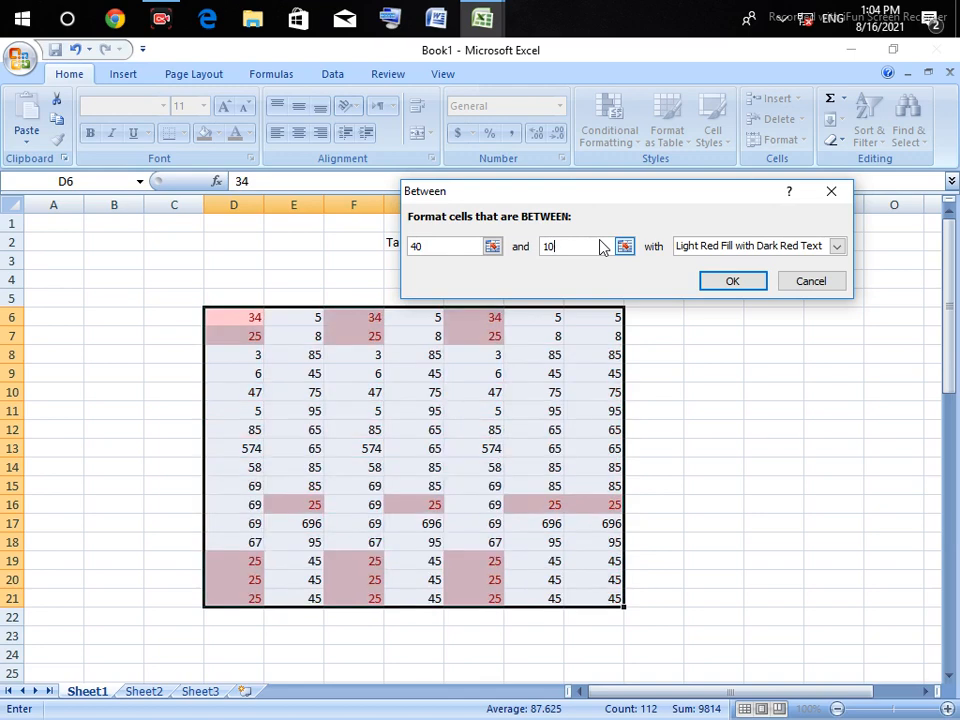
text(7)
key(BackSpace)
text(0)
key(BackSpace)
text(45)
key(BackSpace)
text(76)
key(BackSpace)
key(BackSpace)
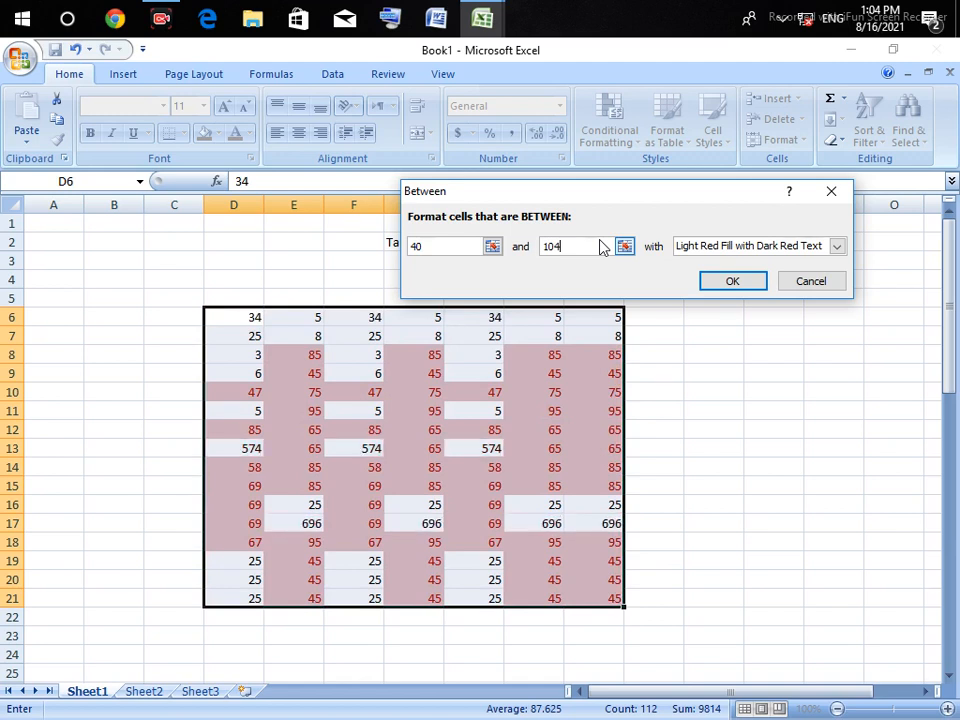
key(BackSpace)
key(BackSpace)
key(BackSpace)
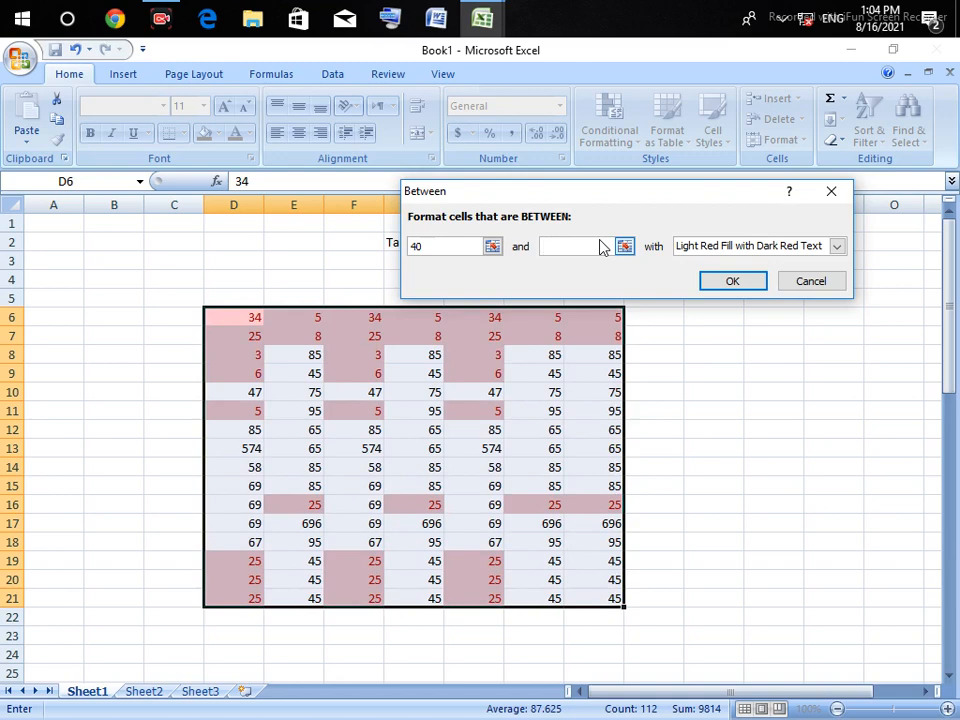
click(795, 278)
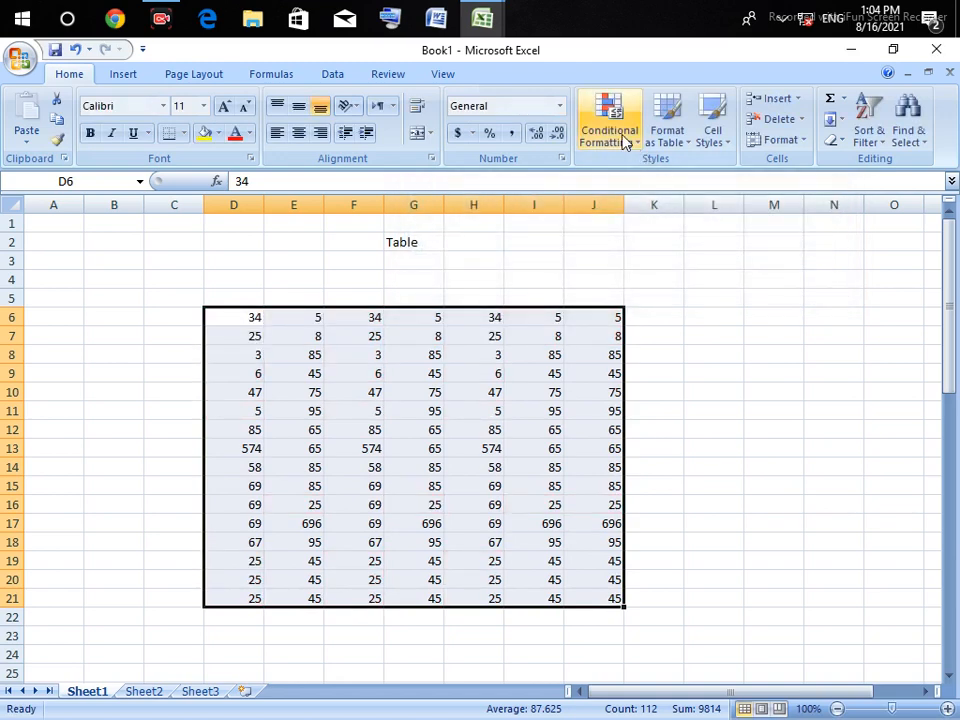
Step: Preview an Equal To highlight rule on the selected table, trying the values 8, 50 and 5
click(623, 137)
mouse_move(709, 189)
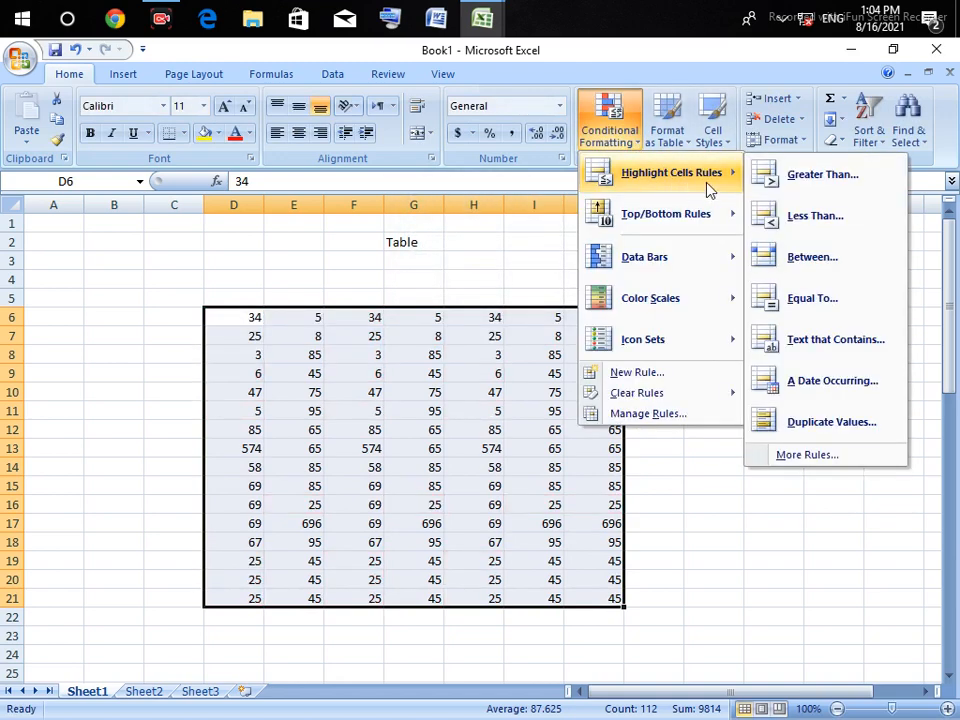
click(820, 298)
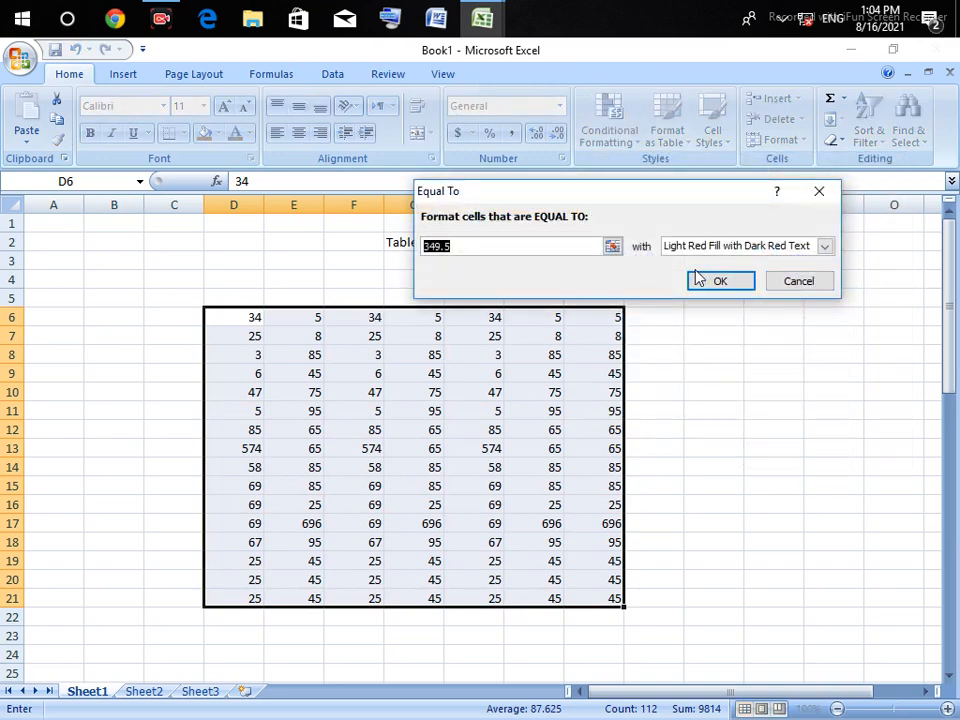
text(8)
key(BackSpace)
text(50)
key(BackSpace)
key(BackSpace)
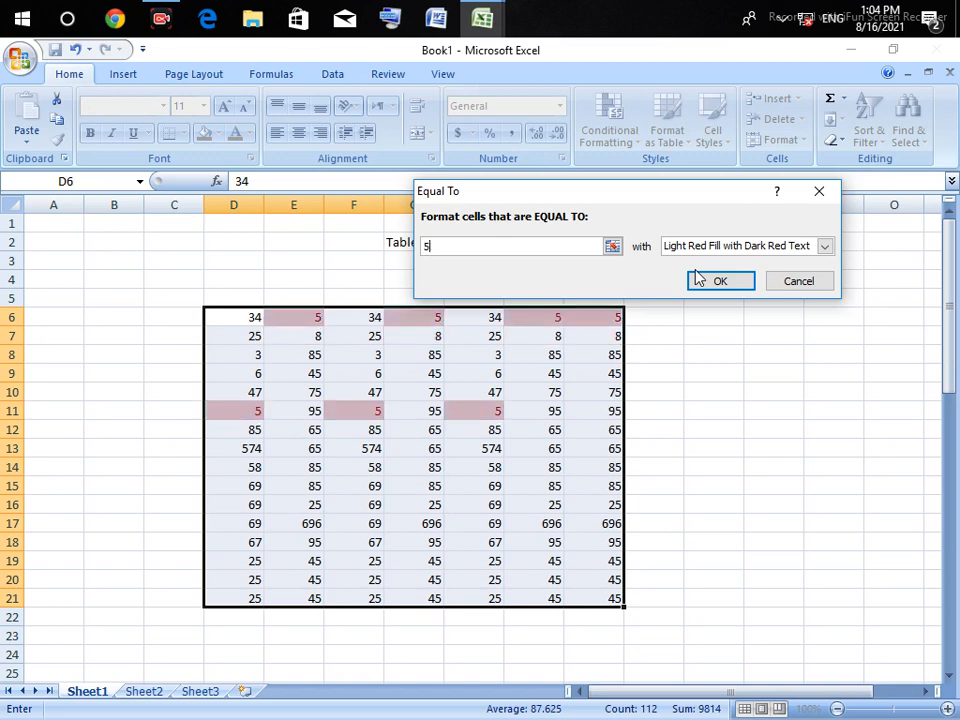
Step: Preview the Equal To rule with the values 85, 64 and 6, and discard the rule
text(6)
key(BackSpace)
text(85)
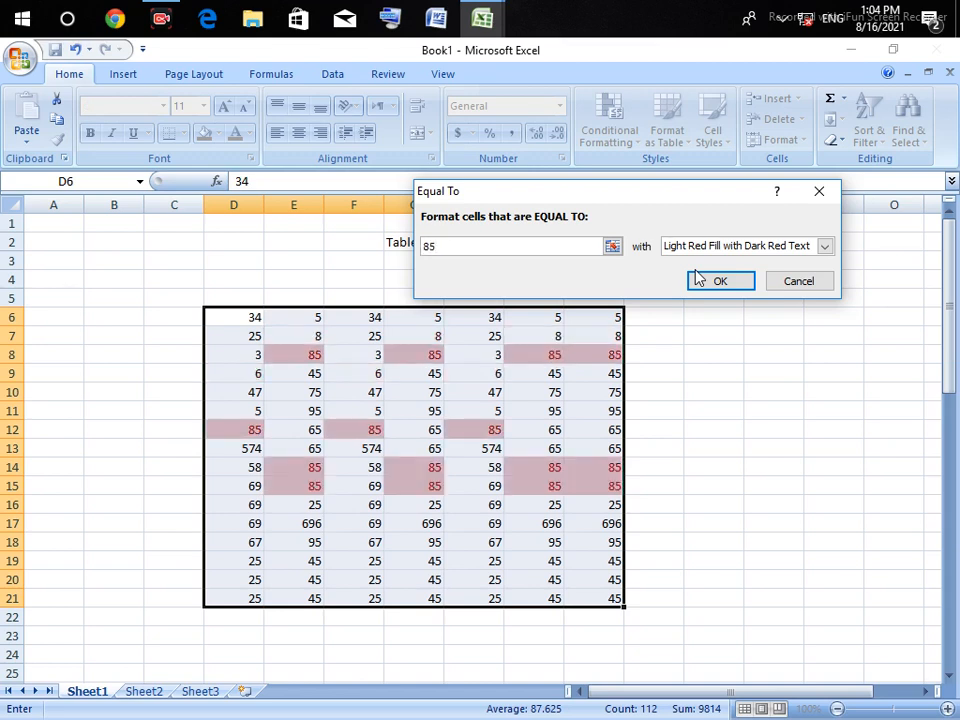
key(BackSpace)
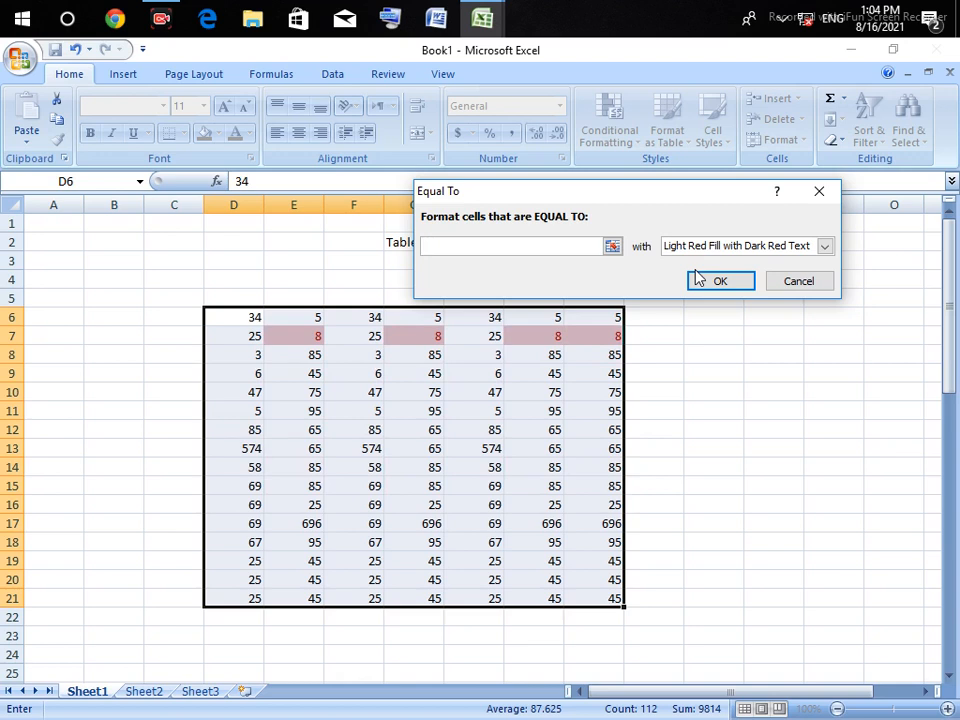
text(64)
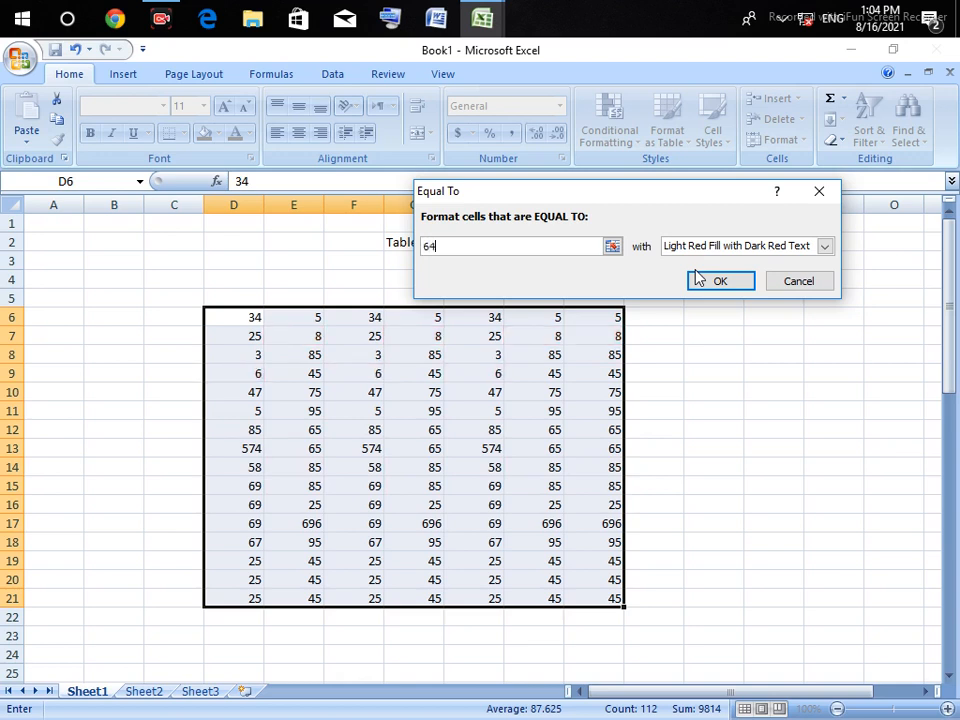
key(BackSpace)
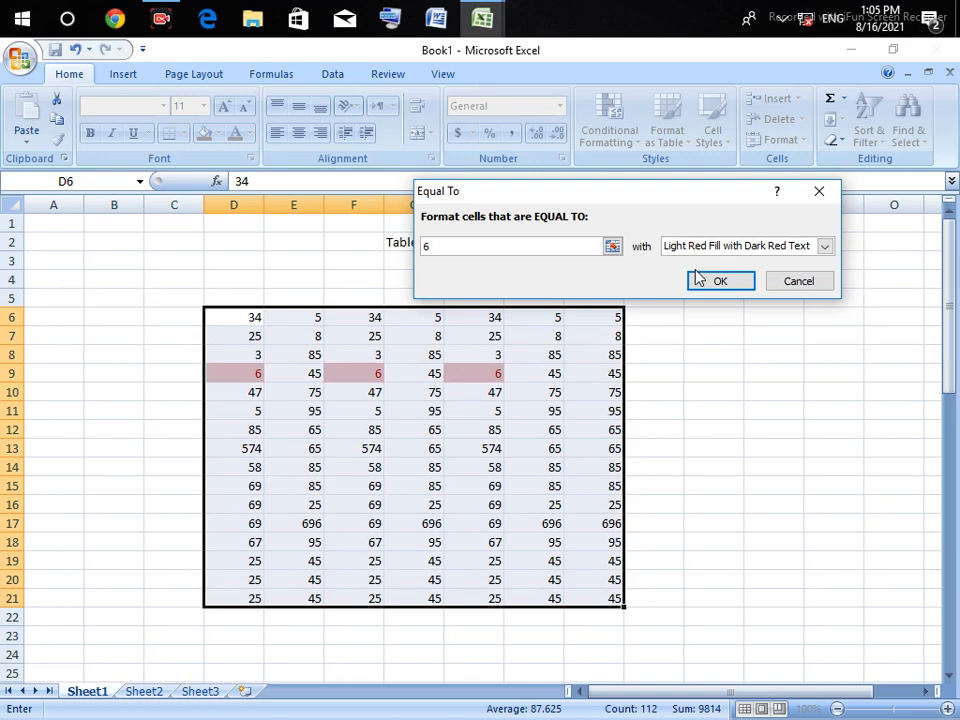
click(797, 286)
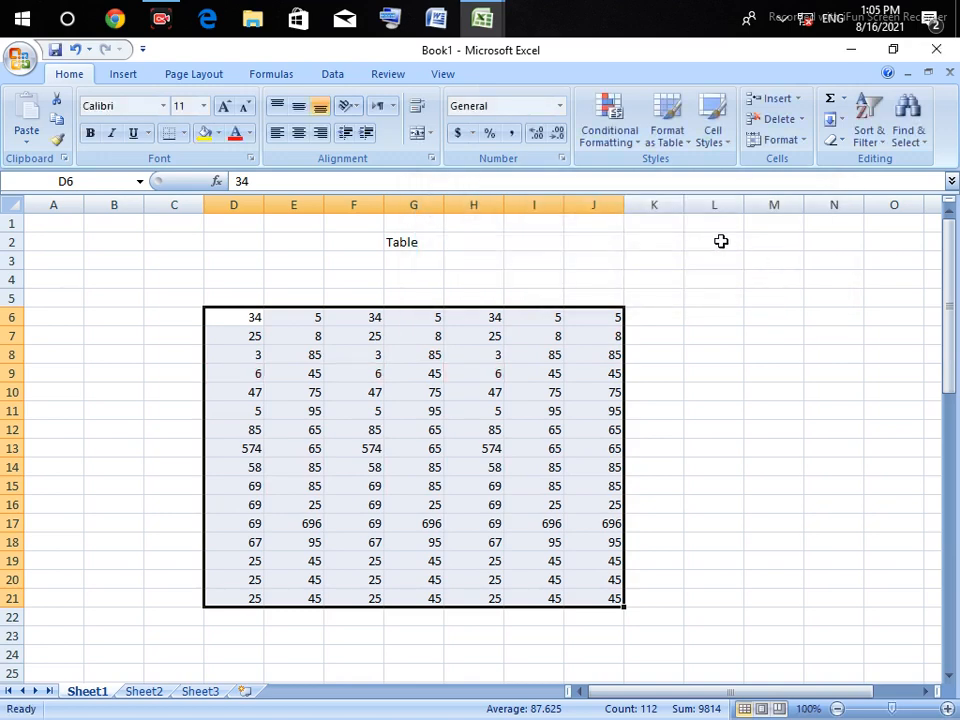
Step: Preview a Duplicate Values rule on the table for Duplicate and Unique values, and discard the rule
click(607, 118)
right_click(605, 125)
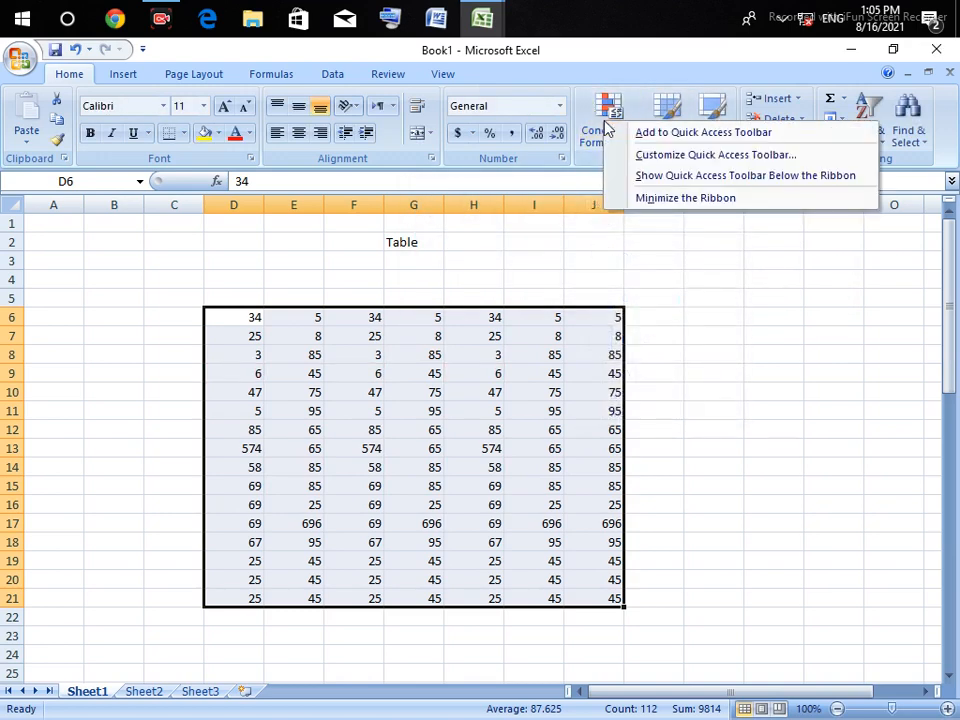
click(605, 118)
mouse_move(727, 188)
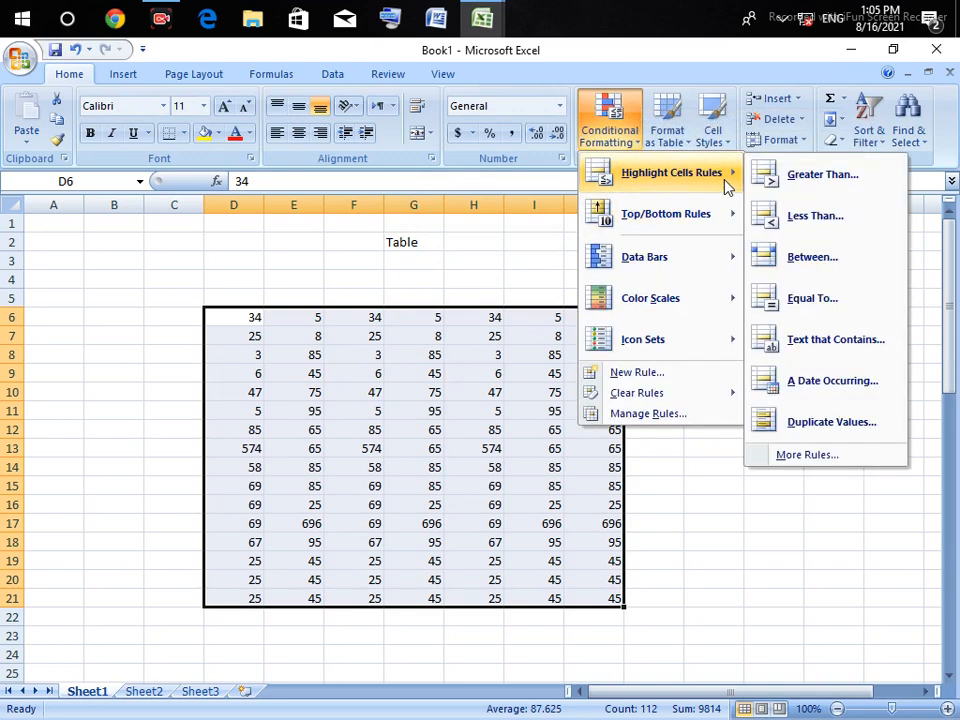
click(812, 418)
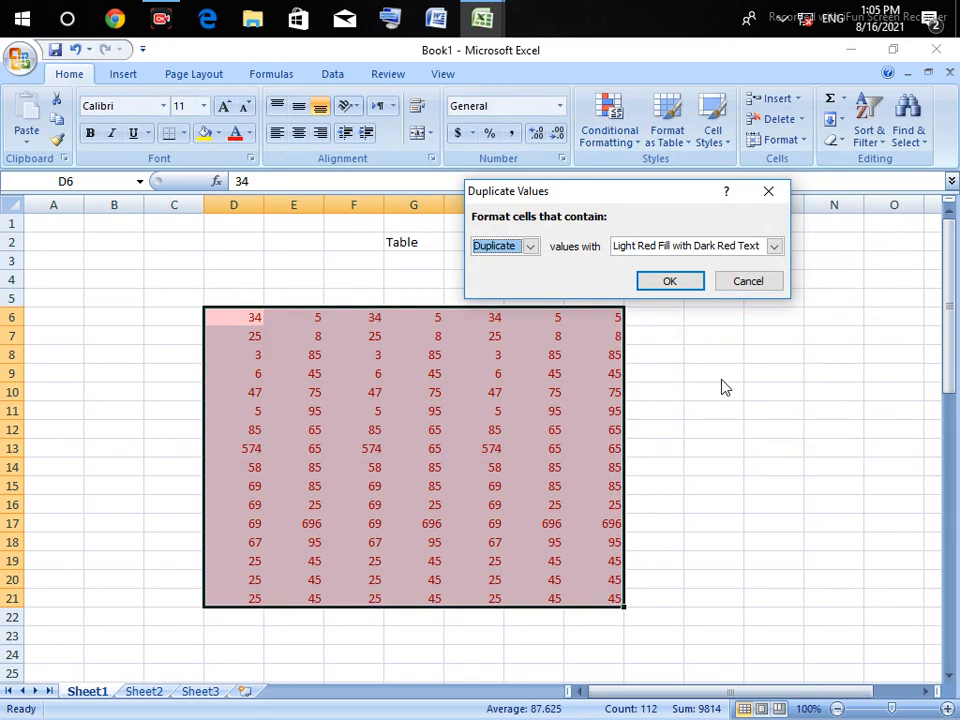
click(530, 246)
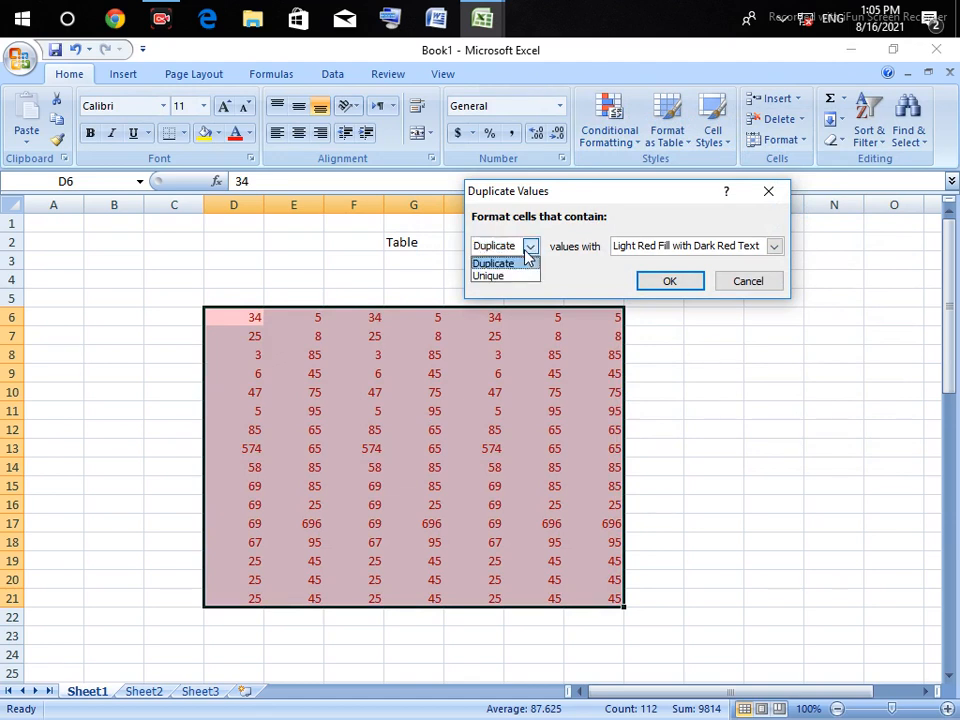
click(525, 275)
click(530, 246)
click(524, 276)
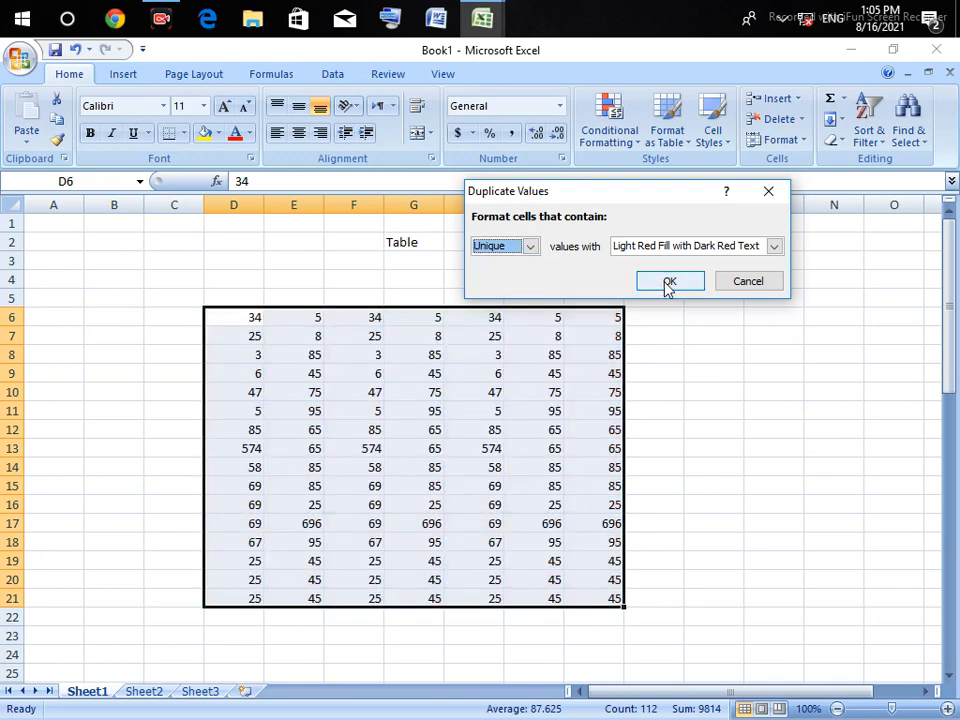
click(750, 283)
Step: Replace the value in cell J9 of the table with 60
click(592, 373)
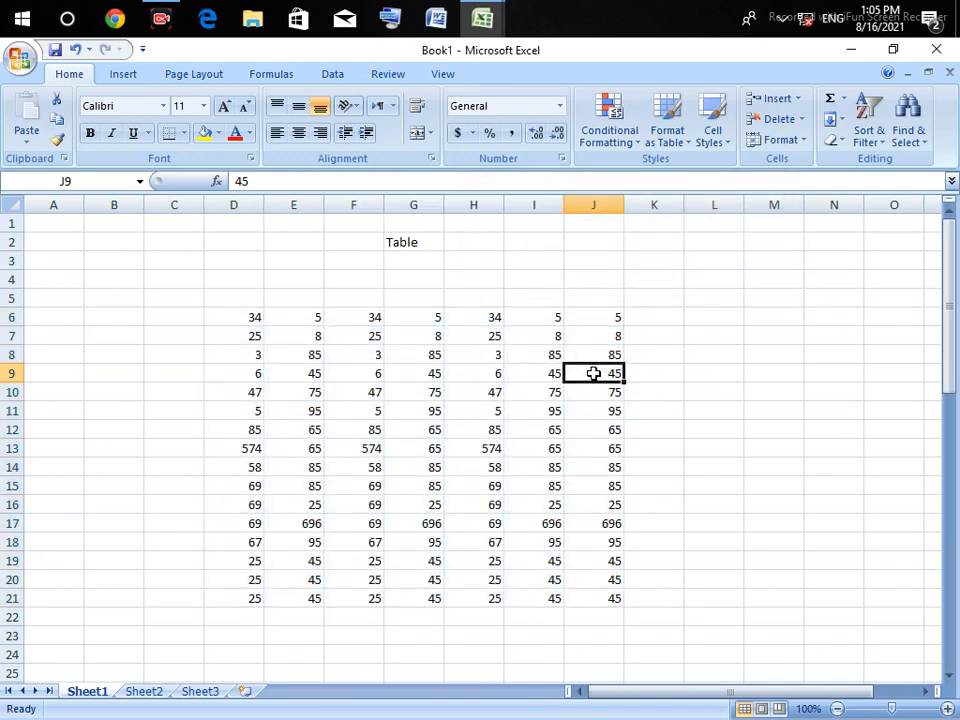
key(BackSpace)
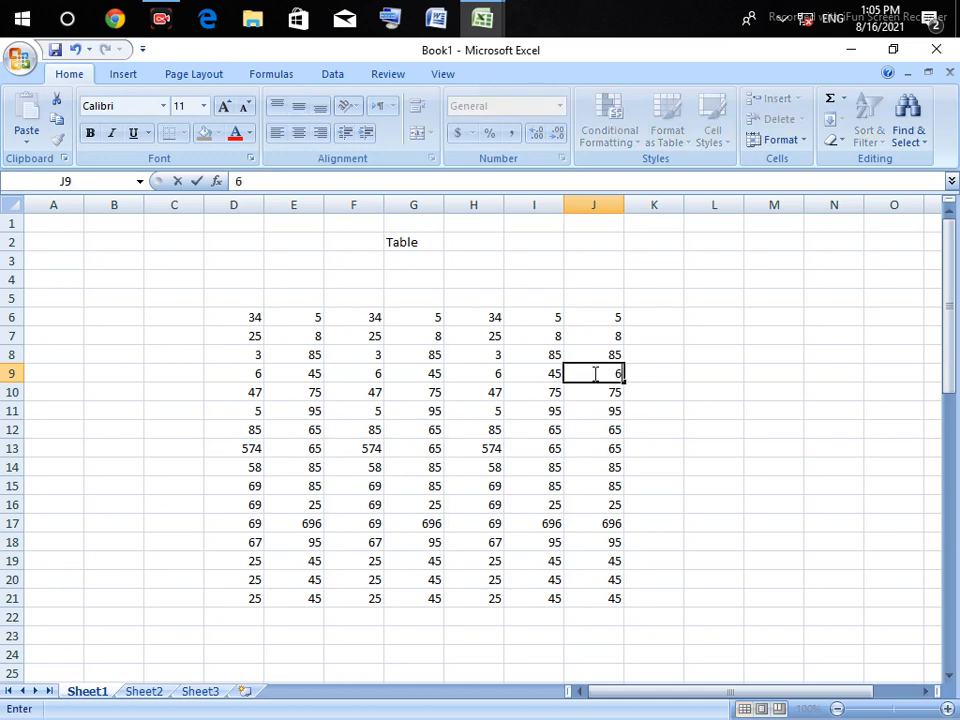
Step: Preview a Duplicate Values rule on the range D6:J21 for Duplicate and Unique values, and discard the rule
drag(612, 318, 259, 592)
click(626, 110)
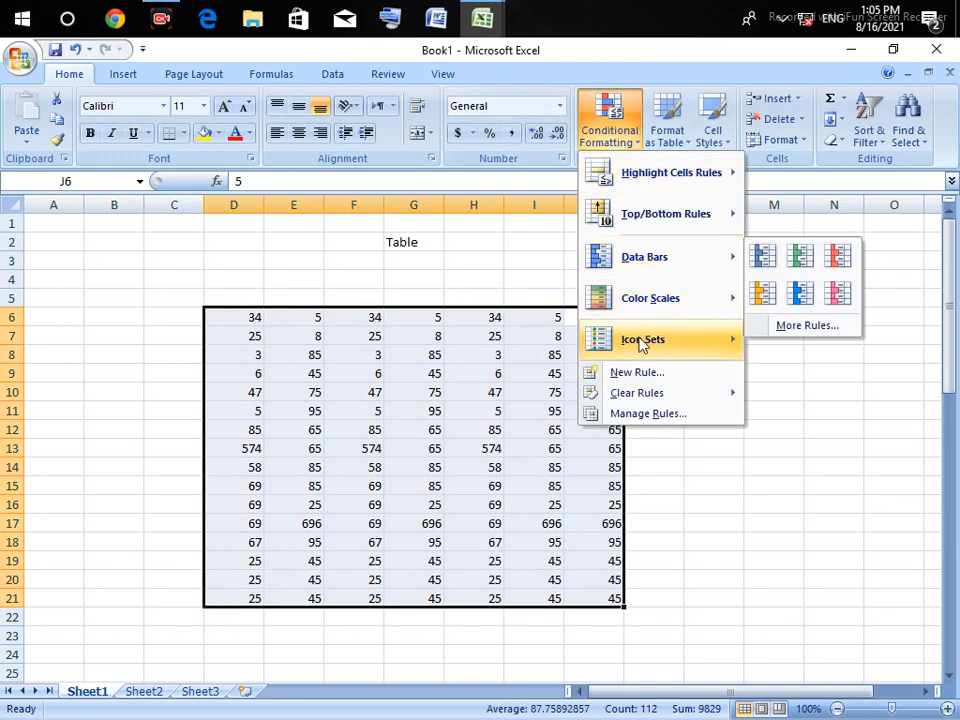
mouse_move(649, 184)
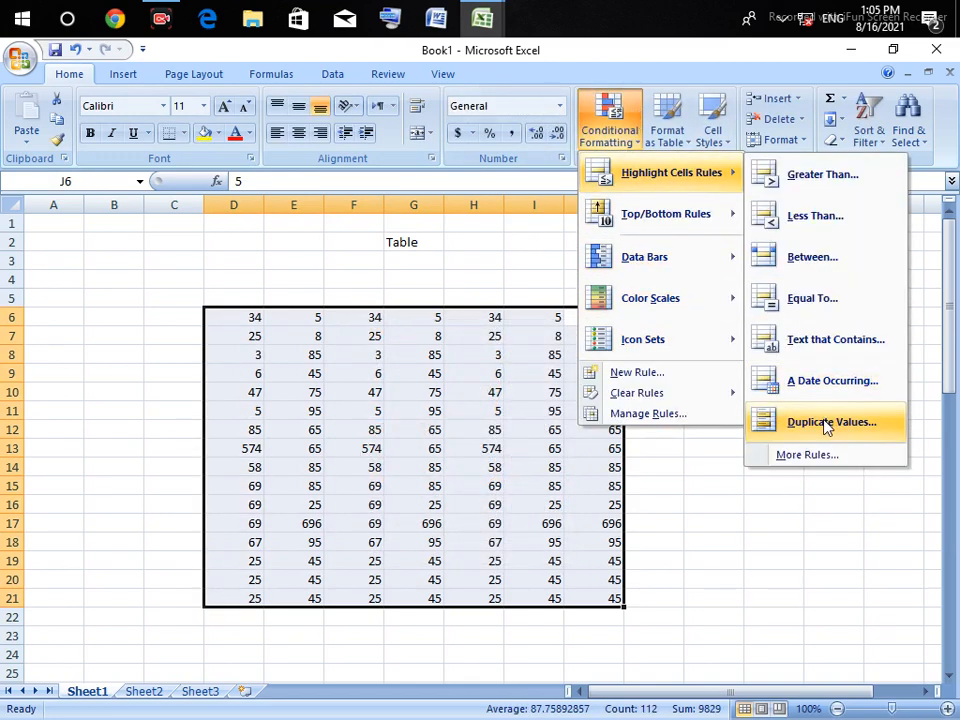
click(826, 422)
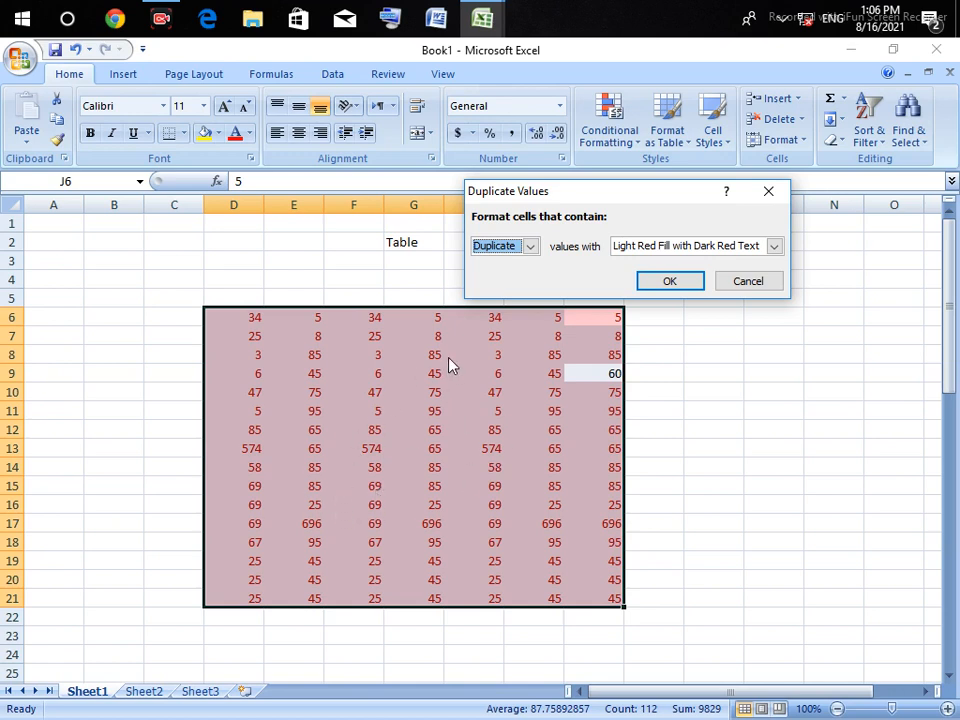
click(530, 246)
click(529, 275)
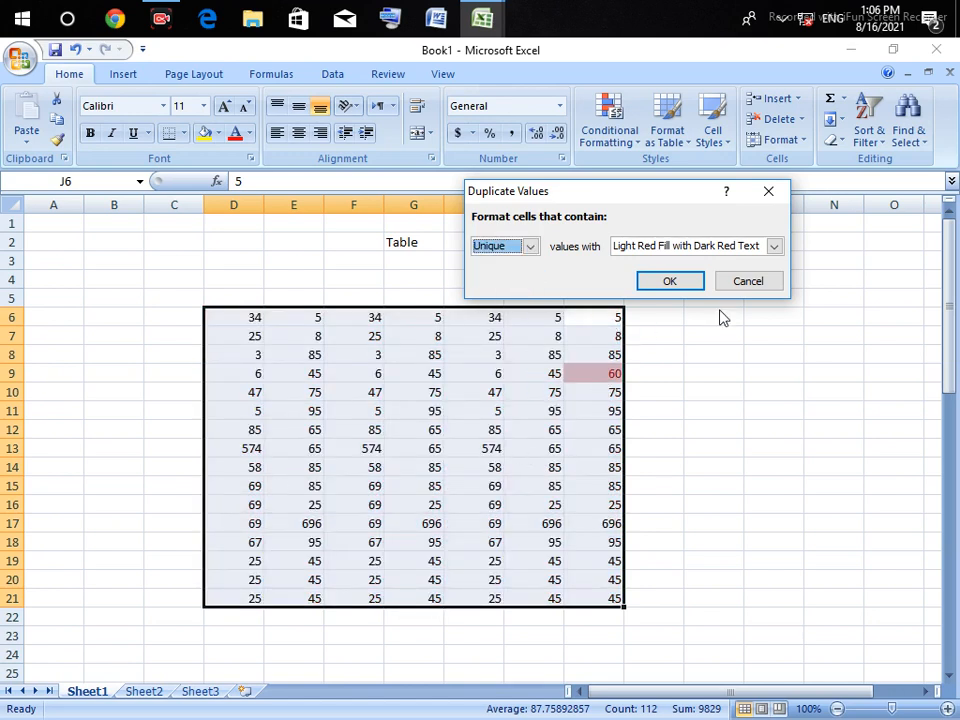
click(743, 277)
Step: Look through the conditional formatting options for highlight rules, Top/Bottom Rules, Data Bars, Color Scales and Icon Sets
click(638, 112)
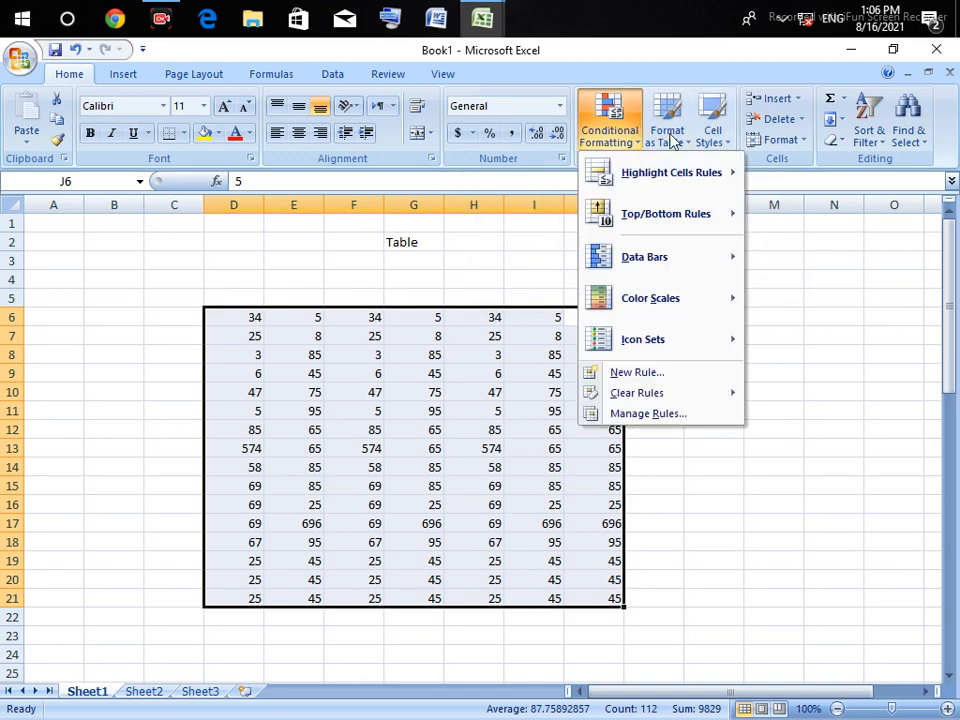
click(703, 152)
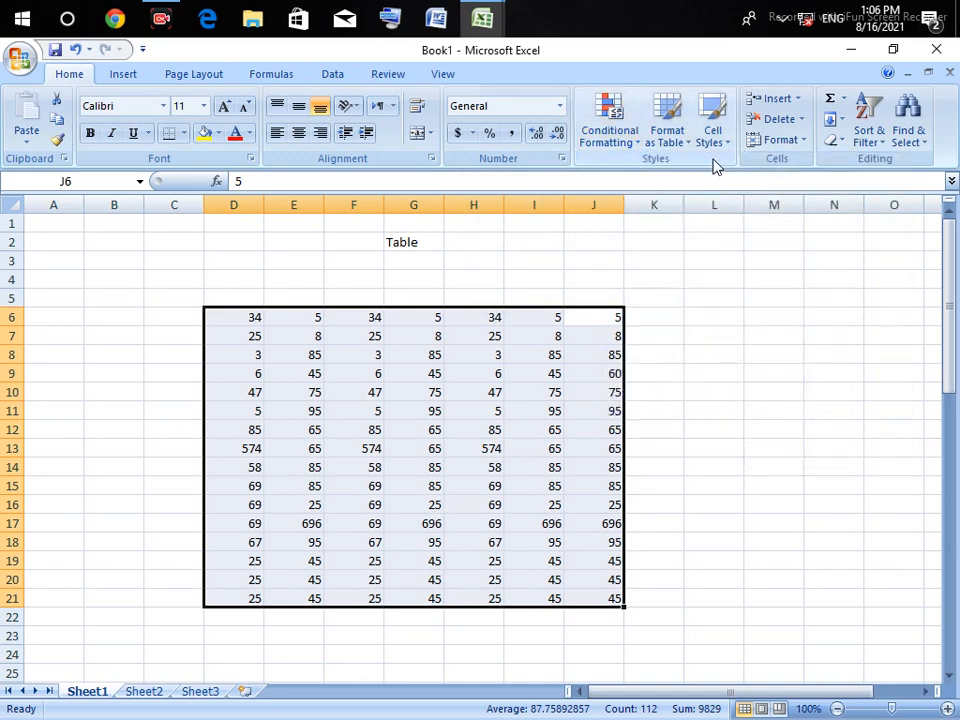
click(615, 128)
mouse_move(703, 182)
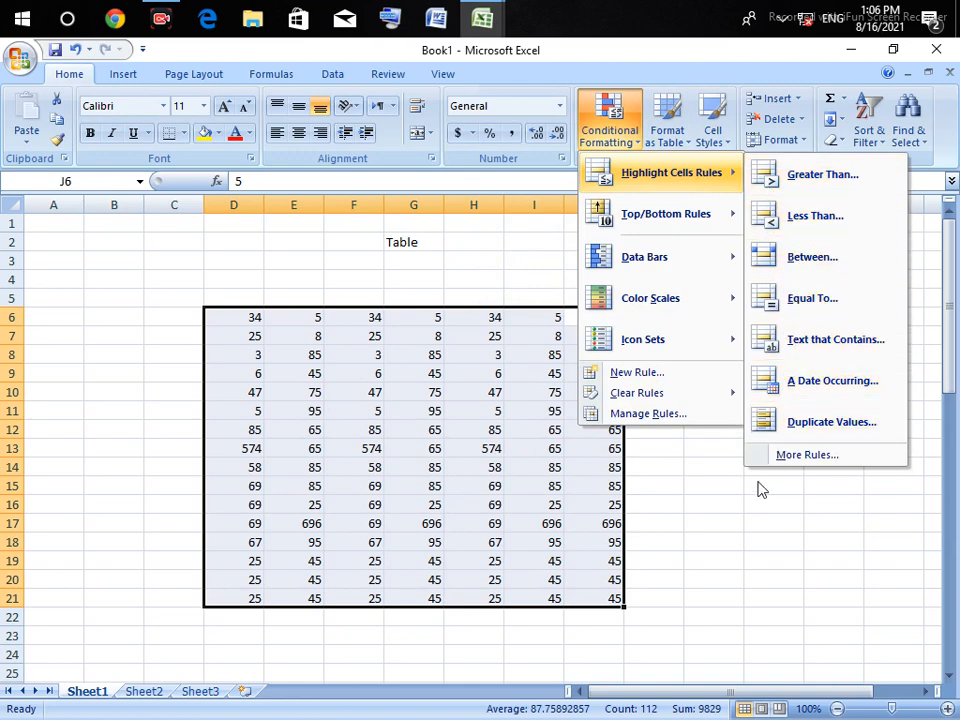
click(726, 478)
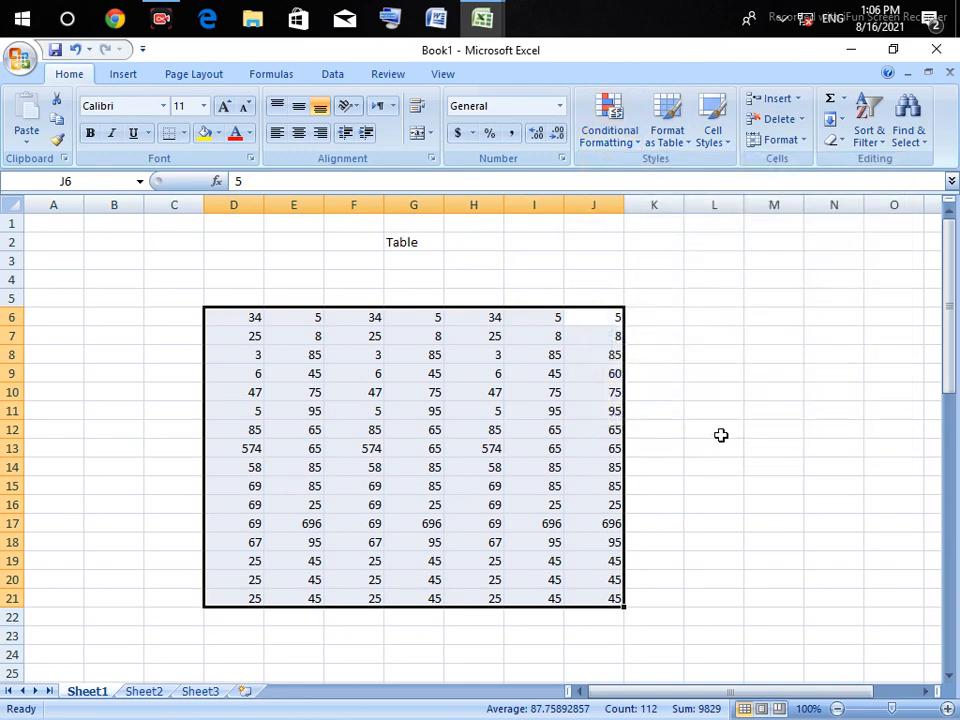
click(636, 113)
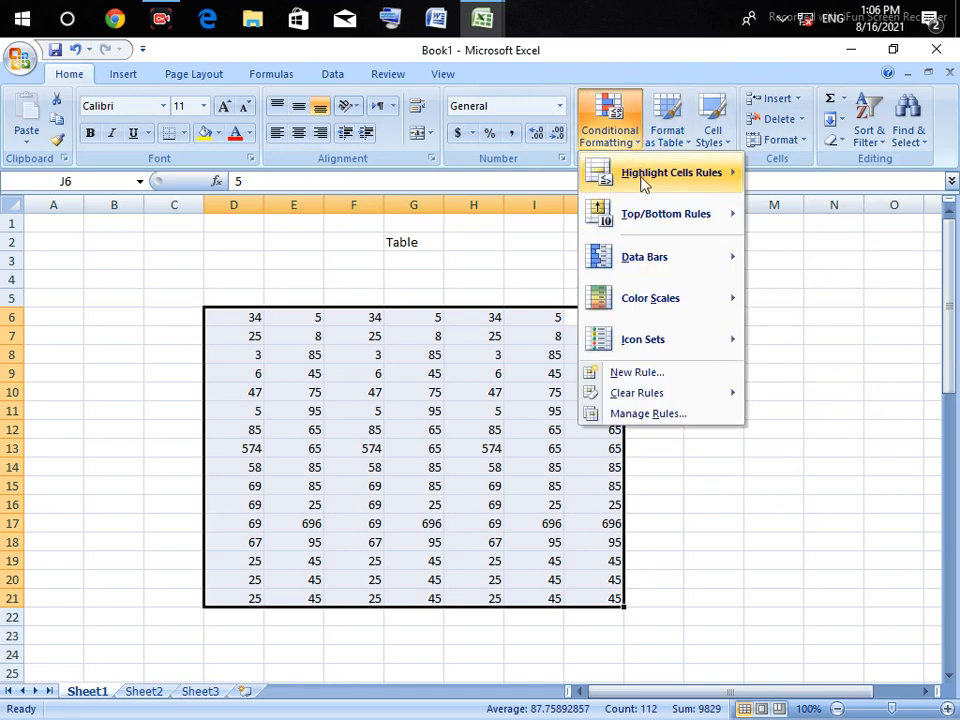
mouse_move(651, 225)
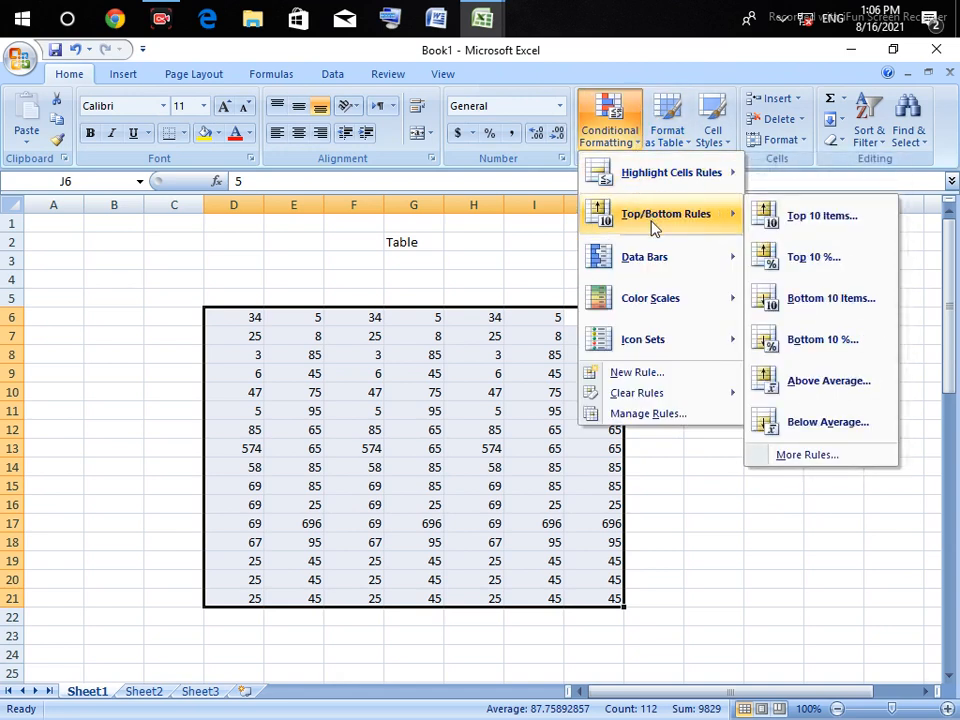
mouse_move(660, 305)
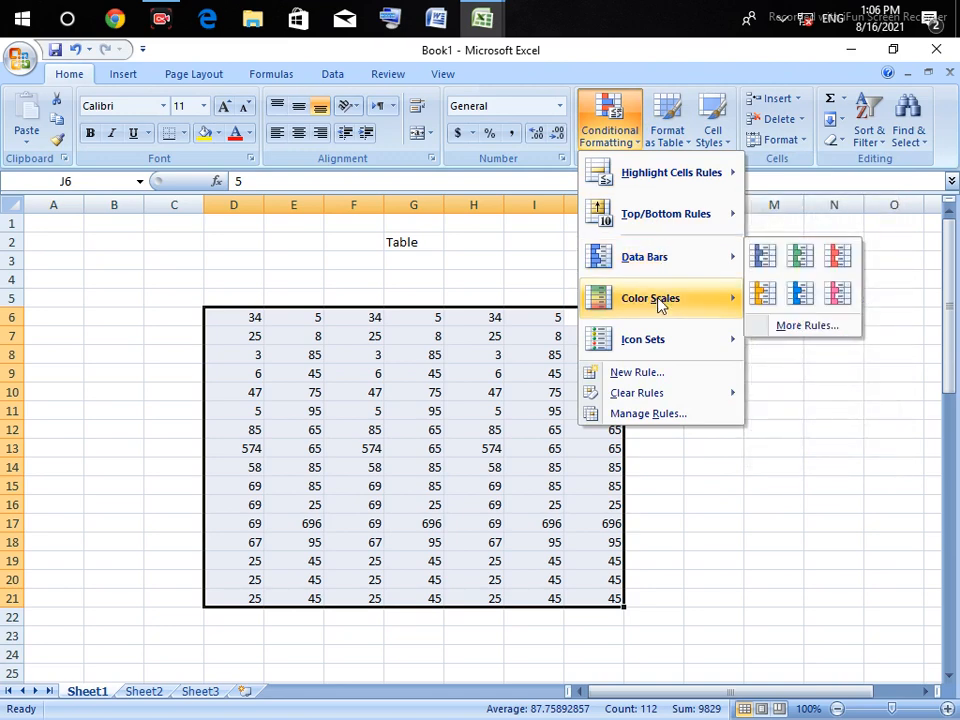
mouse_move(654, 345)
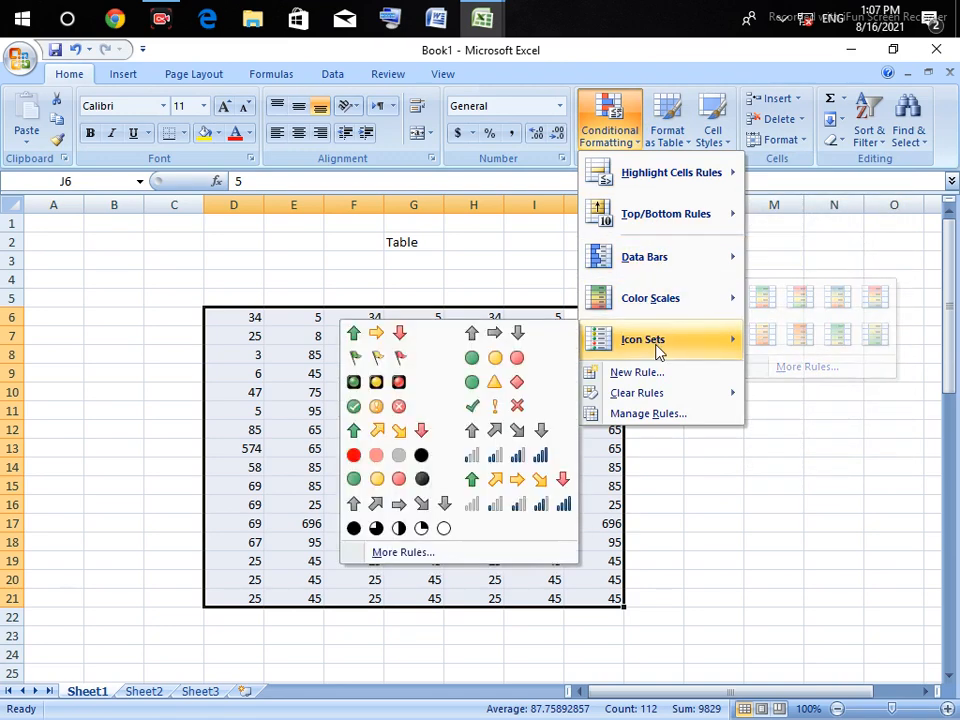
click(606, 476)
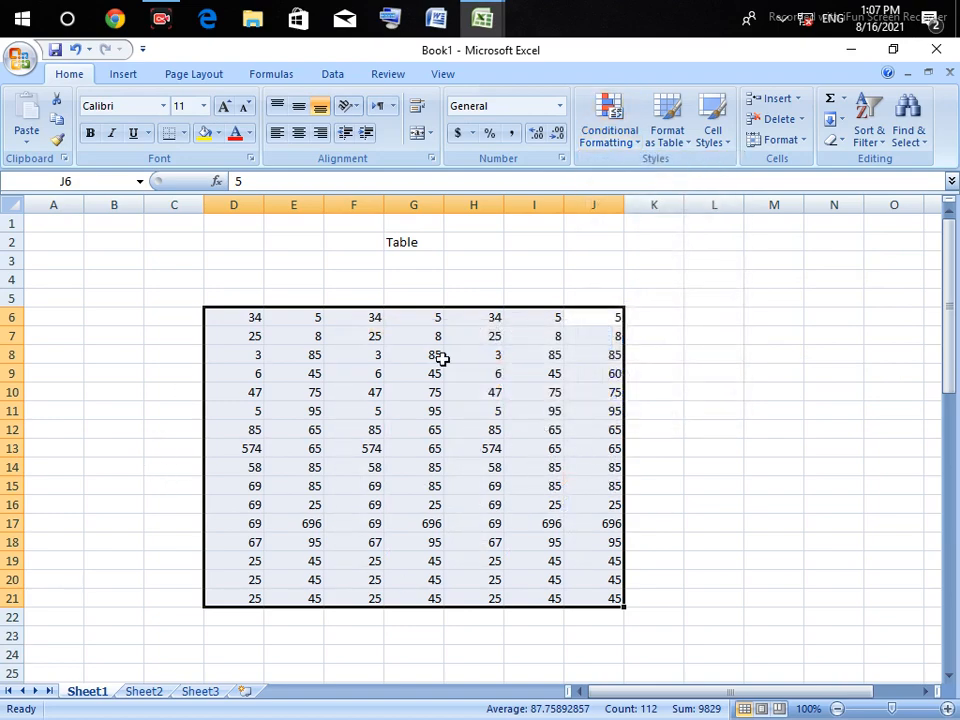
Step: Apply a Greater Than 349.5 highlight rule to the selected table with Light Red Fill with Dark Red Text
click(648, 110)
click(607, 125)
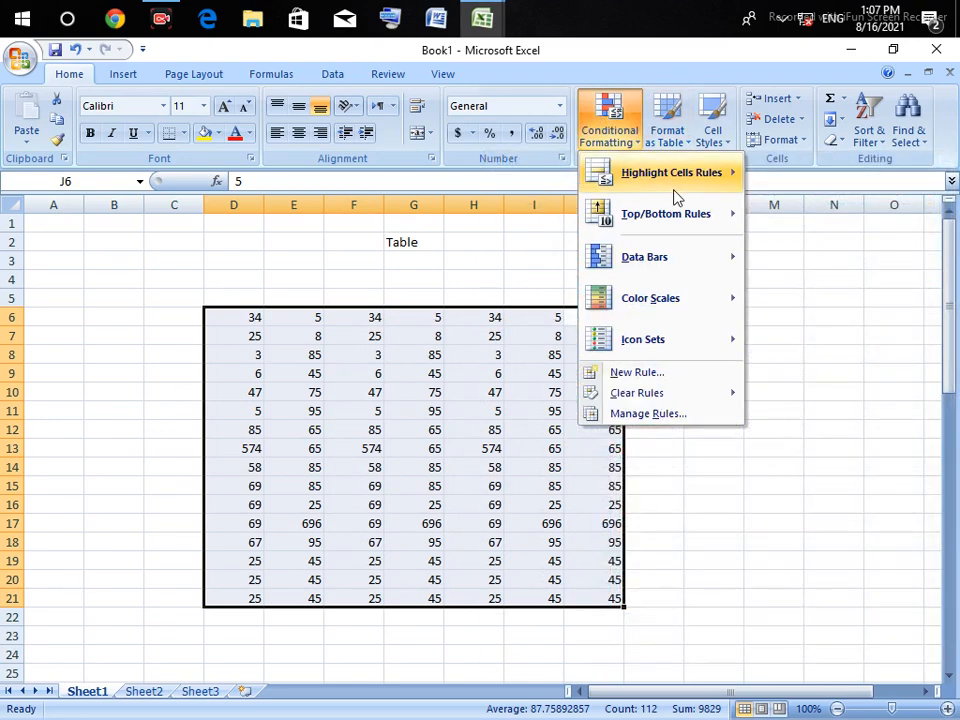
mouse_move(714, 171)
click(795, 176)
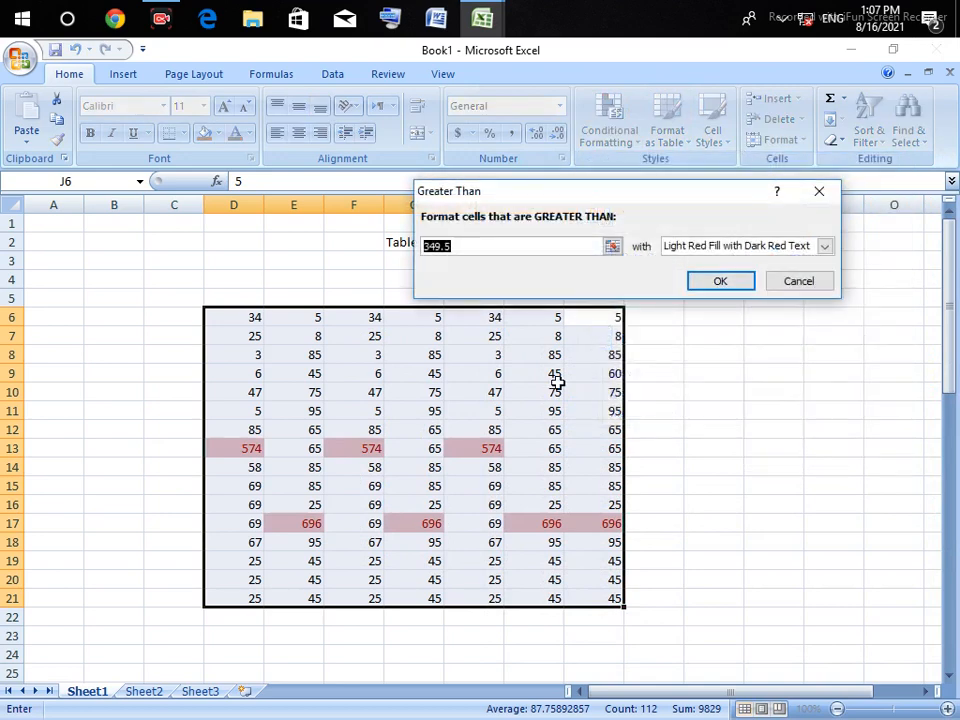
click(717, 282)
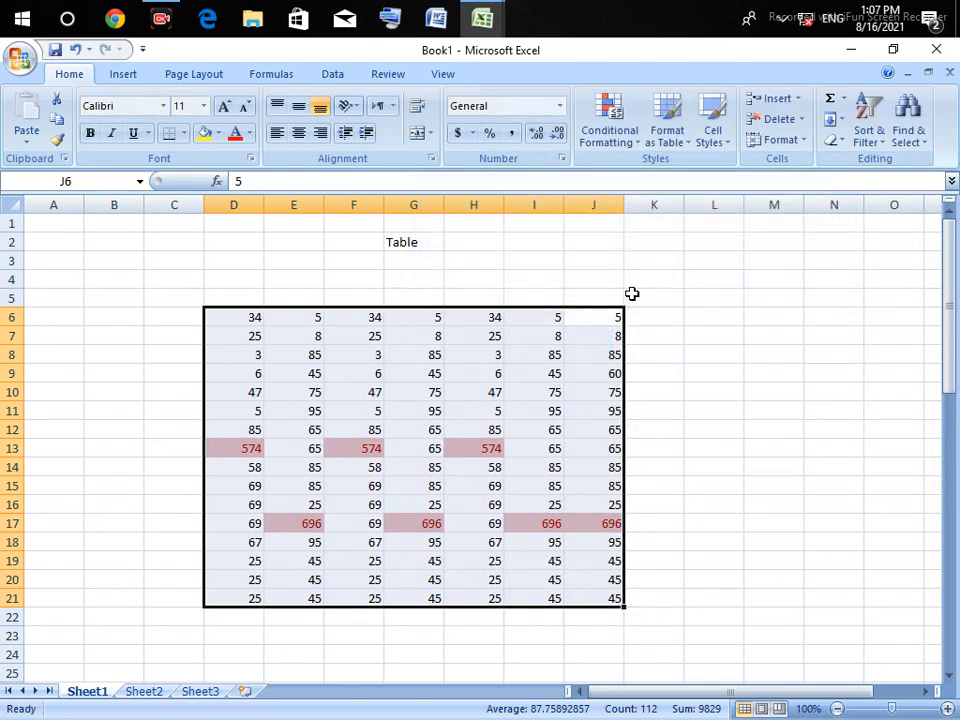
Step: Clear the conditional formatting rules from the selected table cells
click(612, 130)
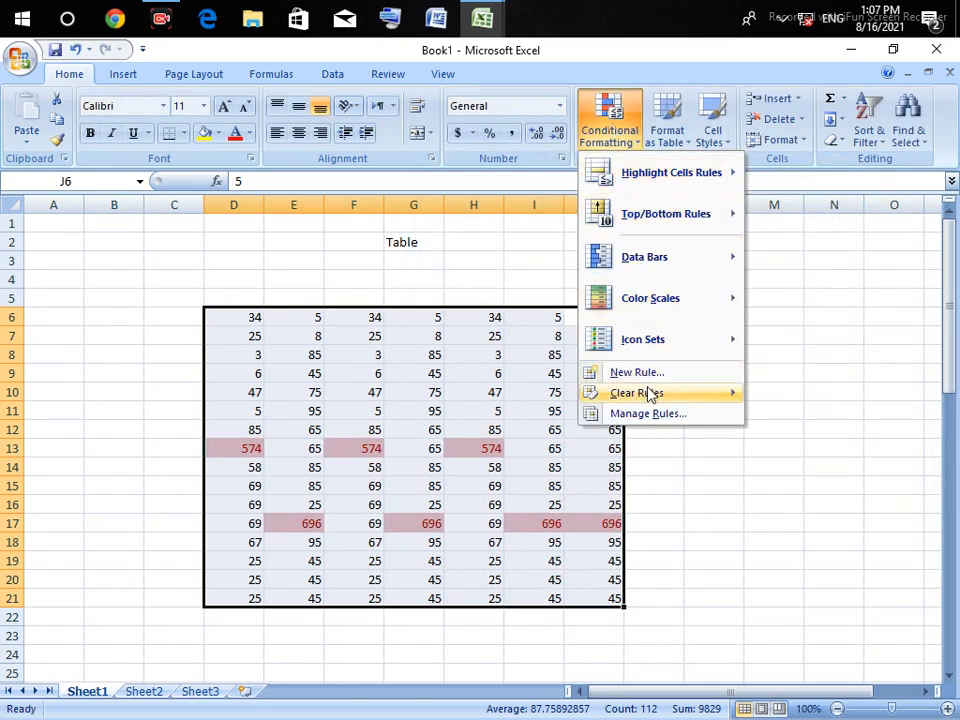
mouse_move(655, 393)
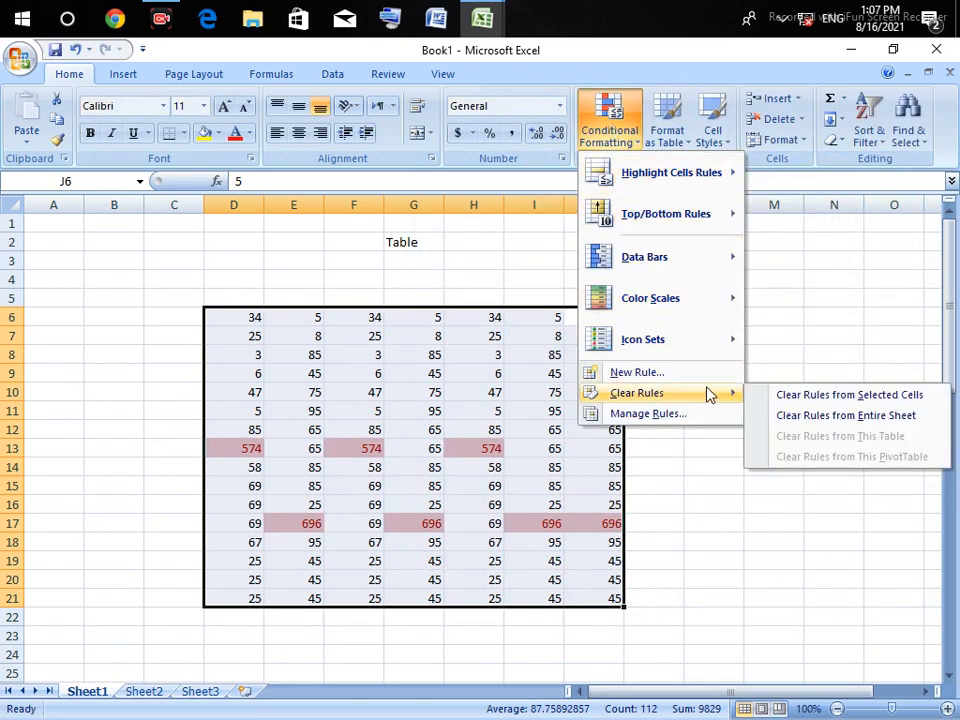
click(788, 396)
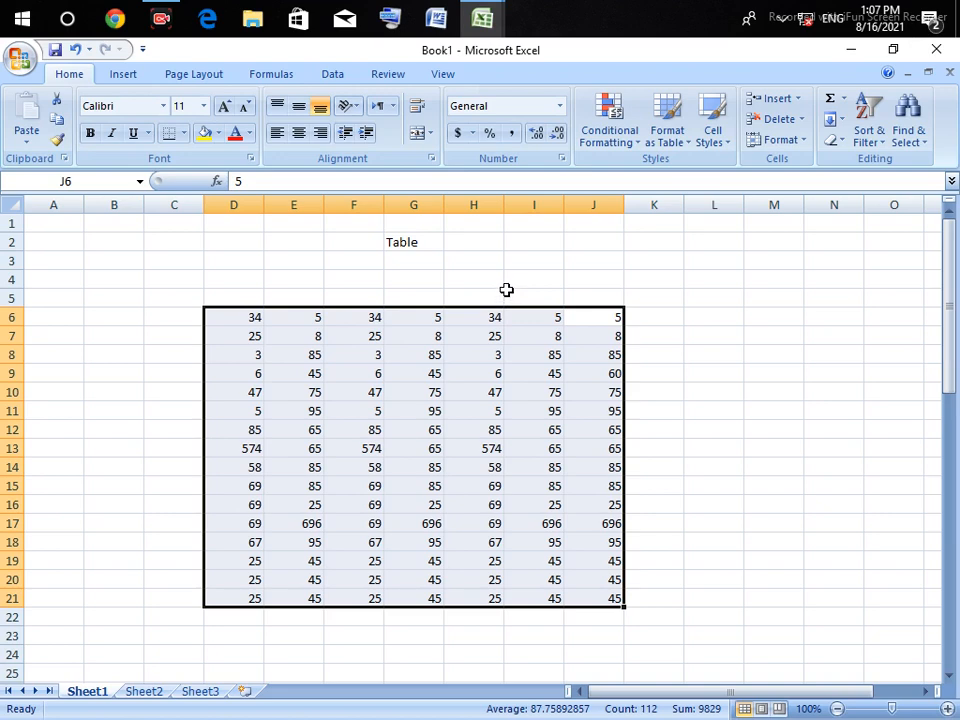
click(618, 142)
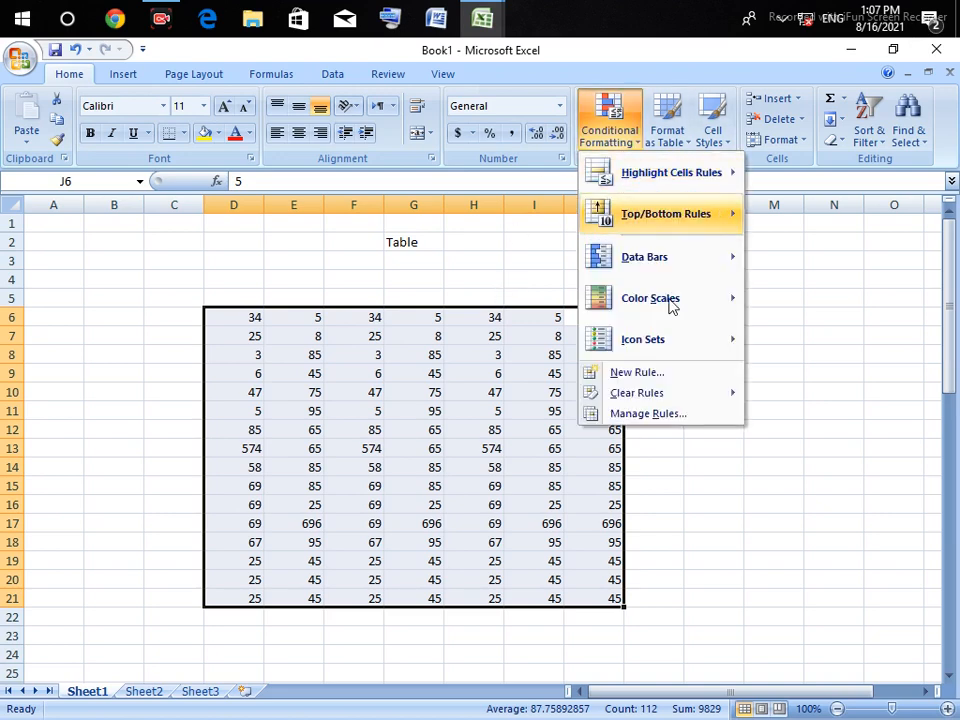
mouse_move(698, 398)
click(774, 396)
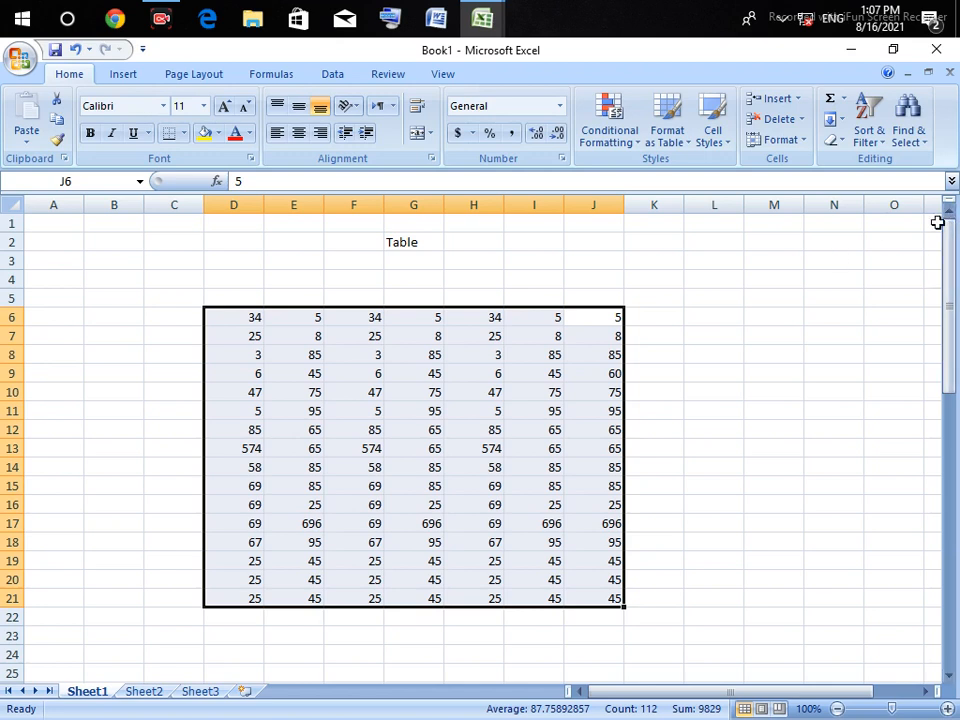
click(617, 137)
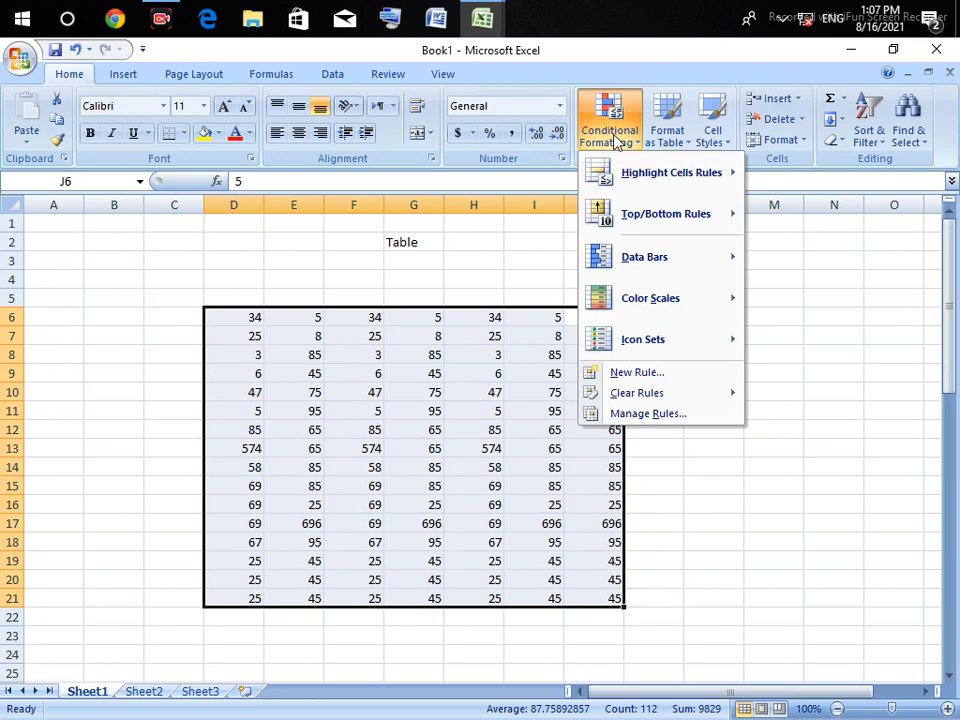
click(684, 428)
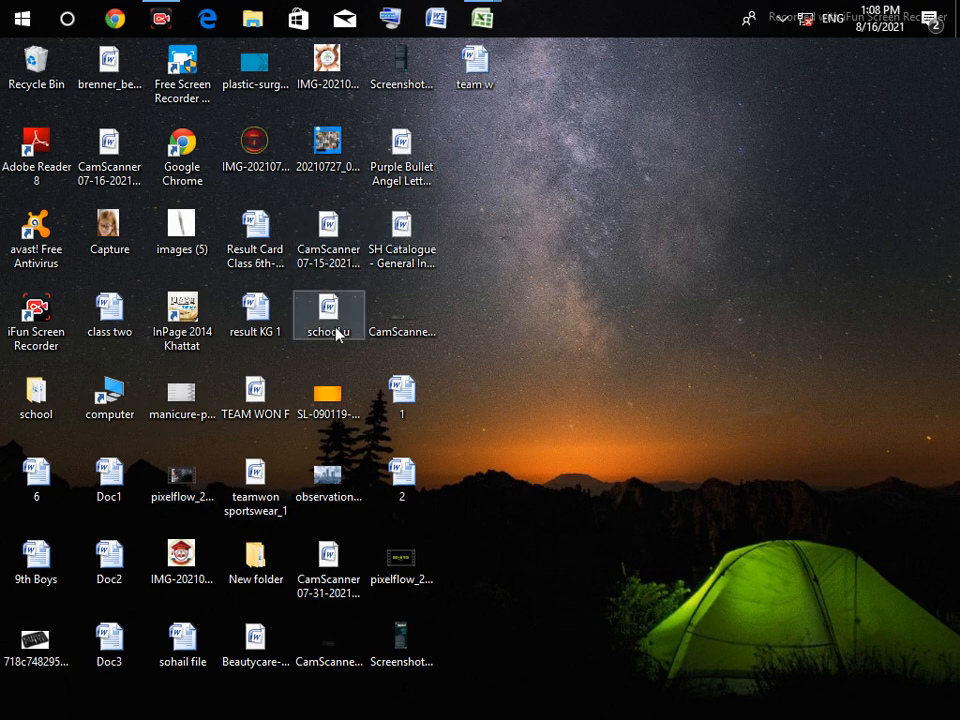
double_click(401, 565)
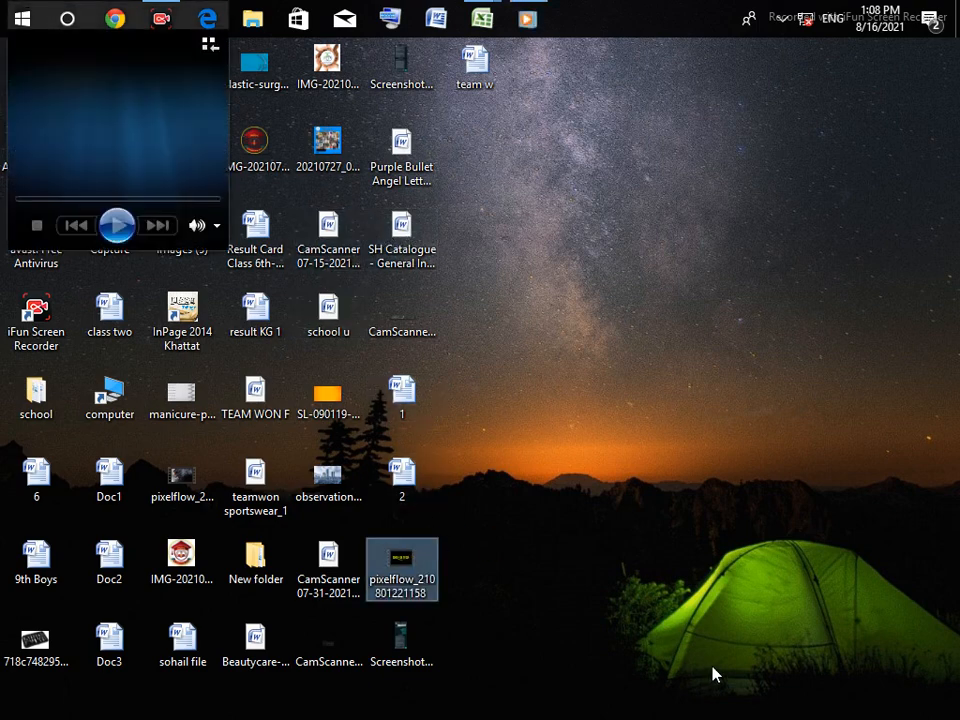